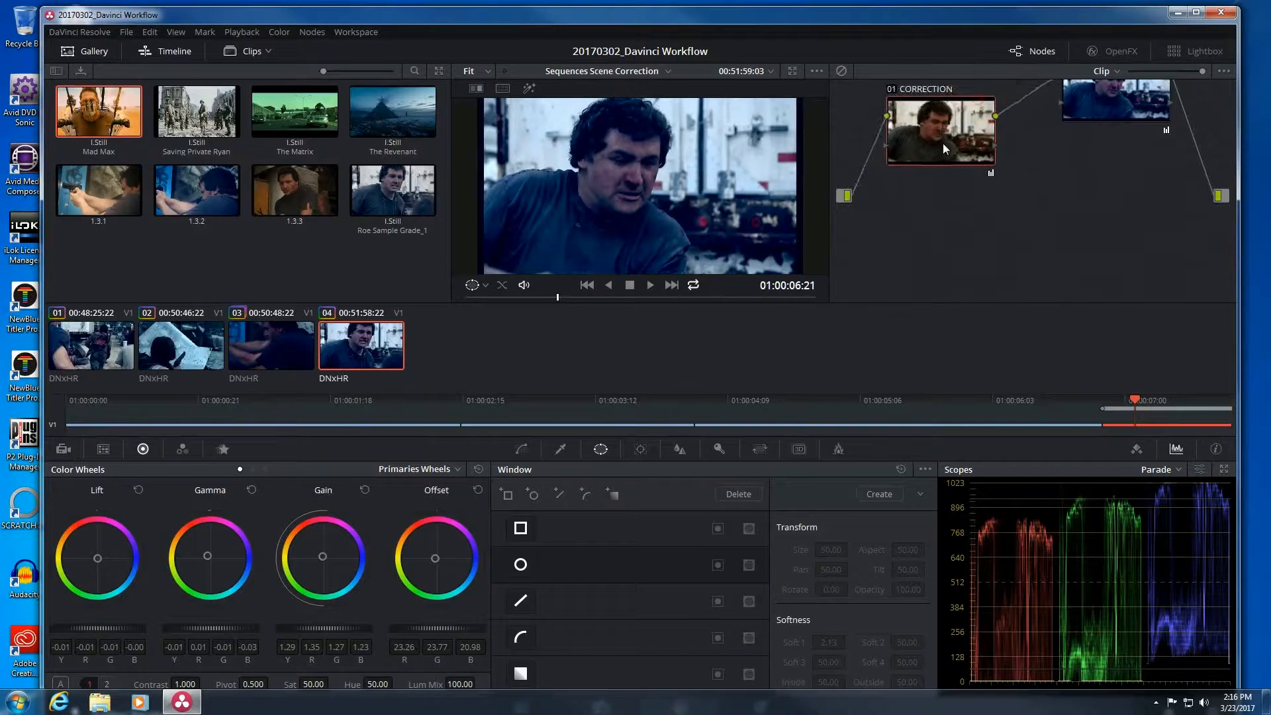
Line up the CORRECTION and GRADE nodes side by side in the node graph.
{"action": "left_click_drag", "start_coordinate": [1096, 112], "coordinate": [1076, 147]}
{"action": "left_click_drag", "start_coordinate": [1199, 71], "coordinate": [1159, 72]}
{"action": "left_click_drag", "start_coordinate": [963, 144], "coordinate": [905, 142]}
{"action": "left_click_drag", "start_coordinate": [1070, 151], "coordinate": [1003, 150]}
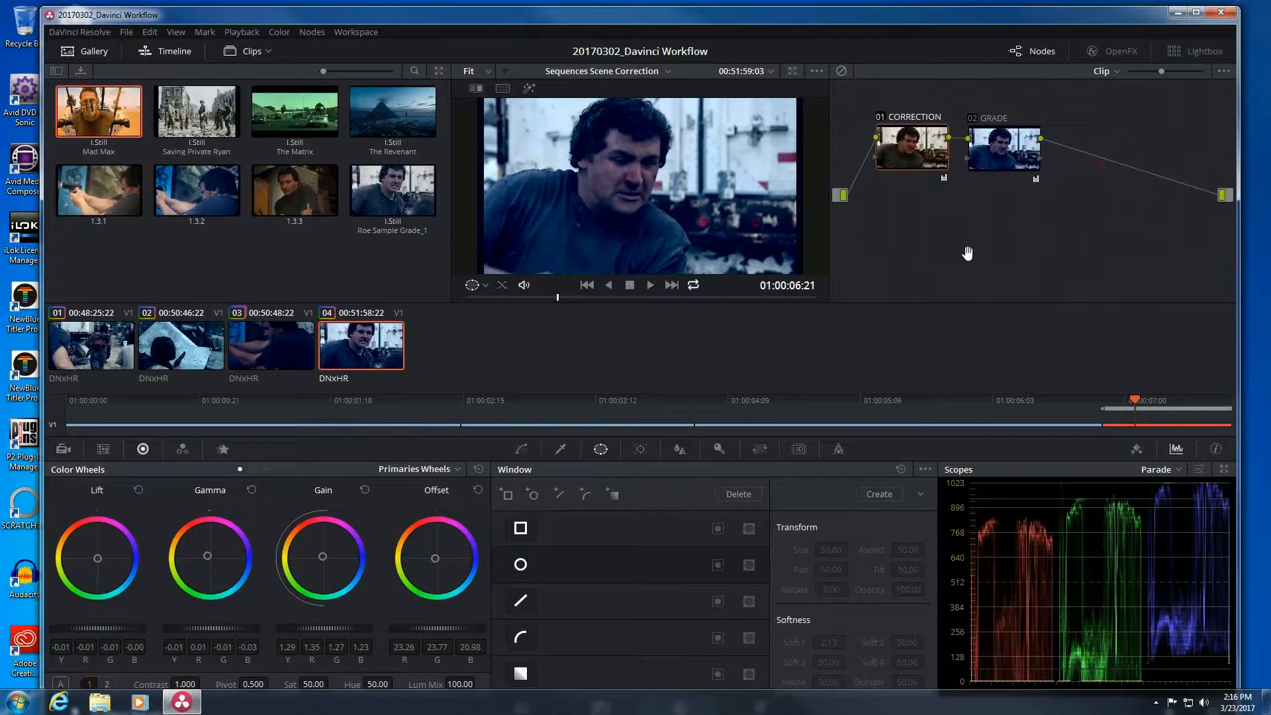
Remove an accidentally added node and move GRADE further right.
{"action": "key", "text": "alt+s"}
{"action": "key", "text": "Delete"}
{"action": "left_click", "coordinate": [983, 162]}
{"action": "left_click_drag", "start_coordinate": [991, 129], "coordinate": [1024, 147]}
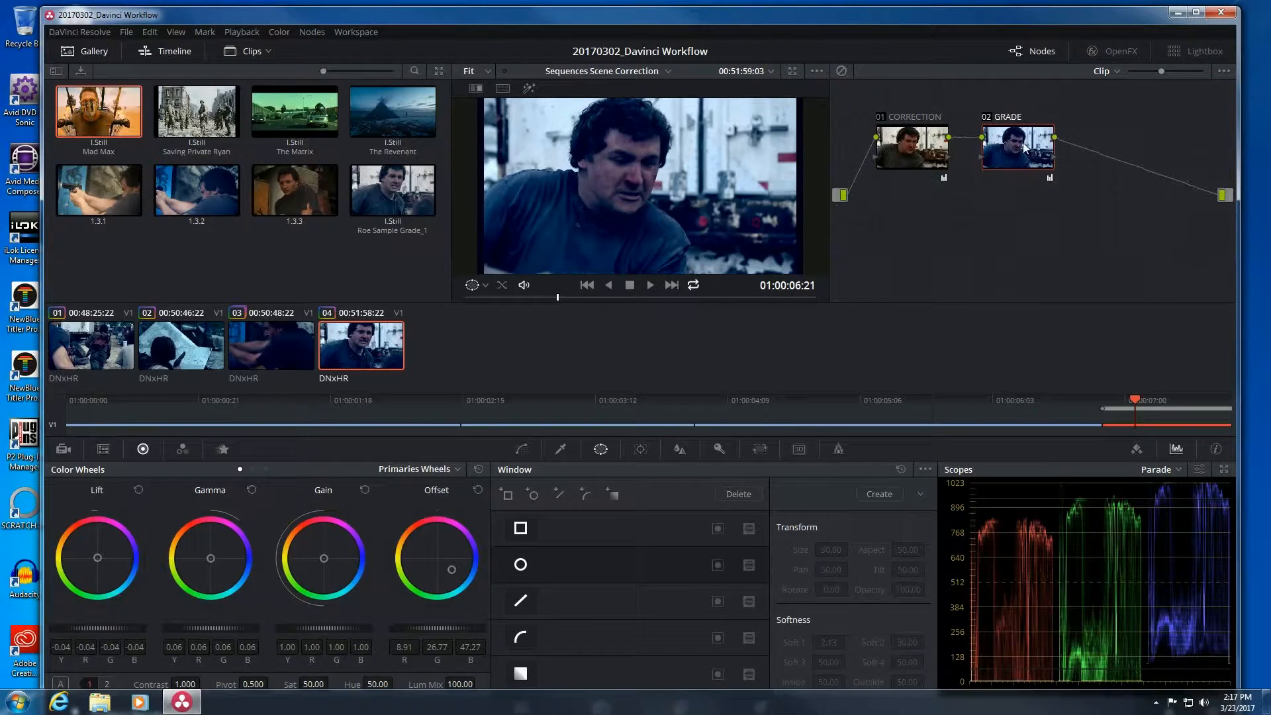
Add serial node 03 after GRADE and label it SECONDARY.
{"action": "key", "text": "alt+s"}
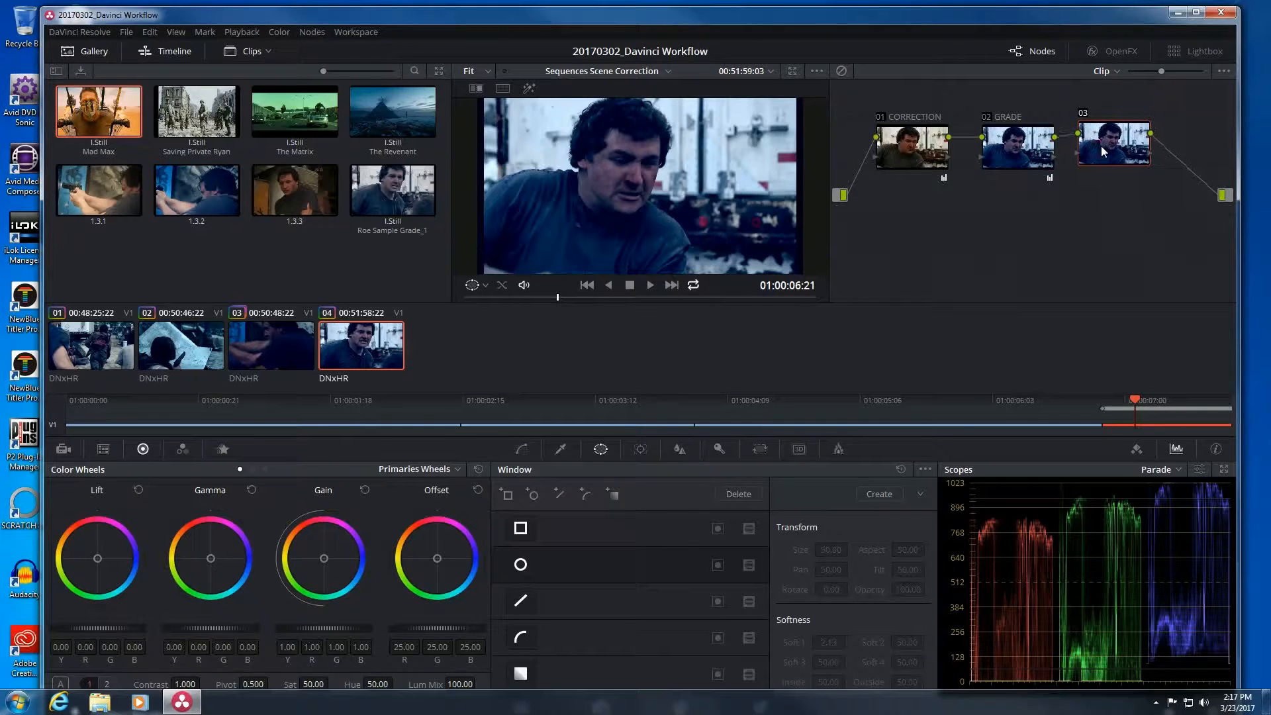
{"action": "left_click_drag", "start_coordinate": [1103, 146], "coordinate": [1103, 149]}
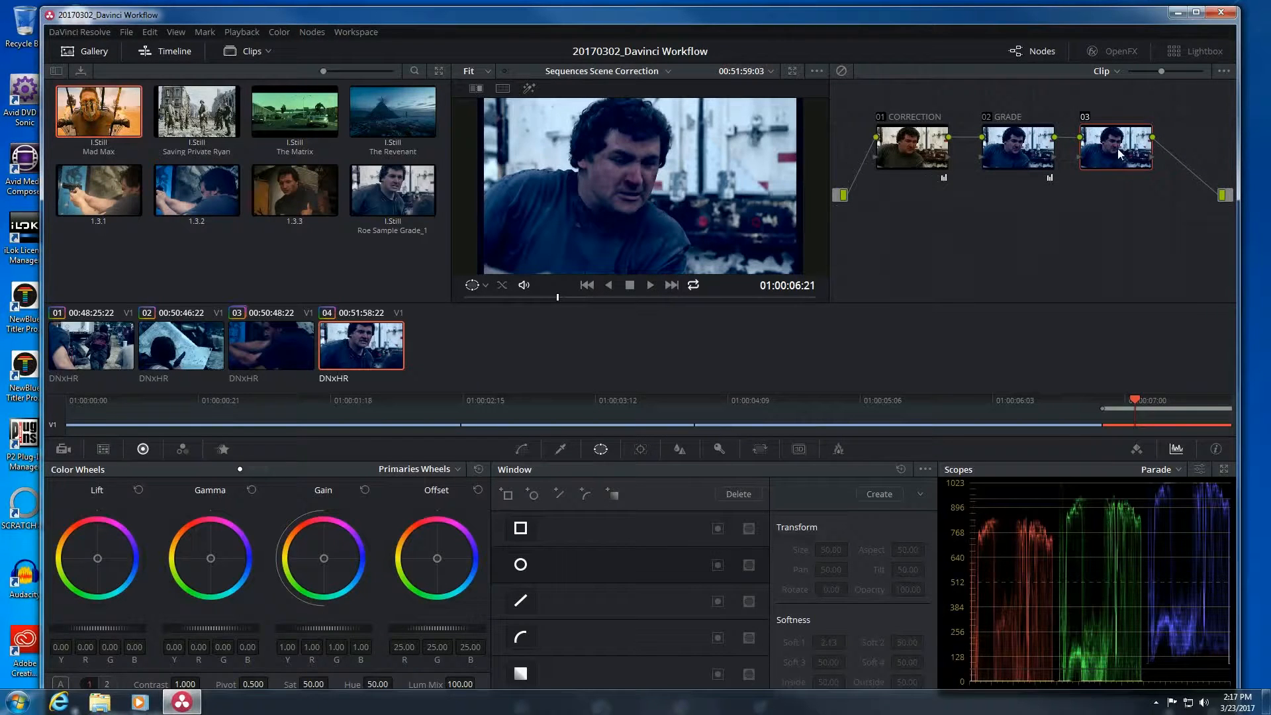
{"action": "right_click", "coordinate": [1118, 148]}
{"action": "left_click", "coordinate": [1160, 158]}
{"action": "type", "text": "SECONDARY"}
{"action": "key", "text": "Return"}
{"action": "left_click_drag", "start_coordinate": [1087, 138], "coordinate": [1094, 140]}
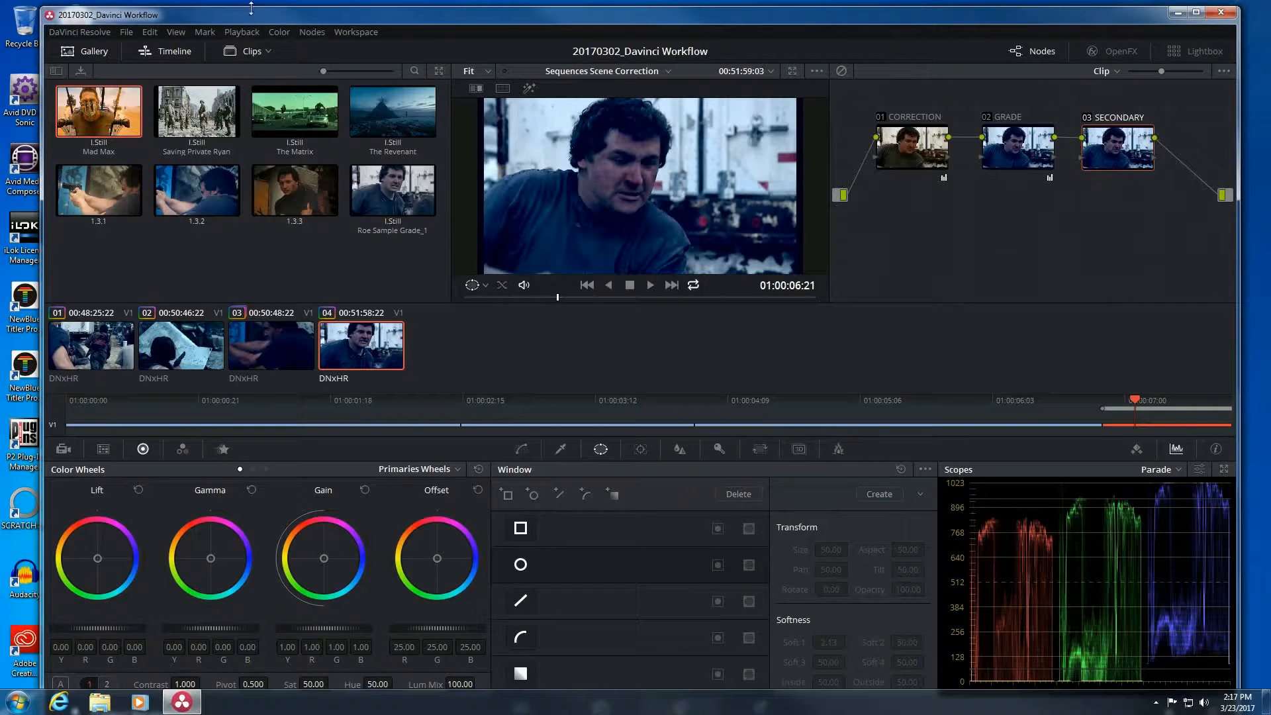
Browse the Color and Nodes menu commands.
{"action": "left_click", "coordinate": [273, 32]}
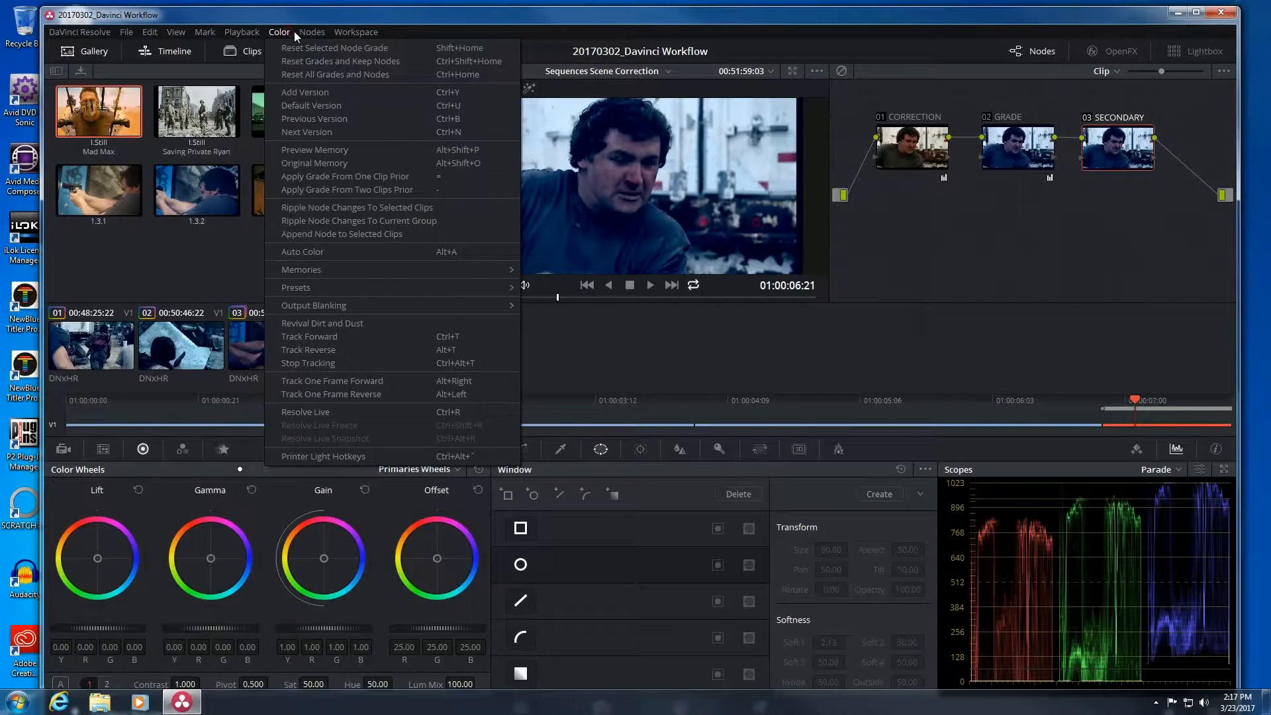
{"action": "mouse_move", "coordinate": [285, 33]}
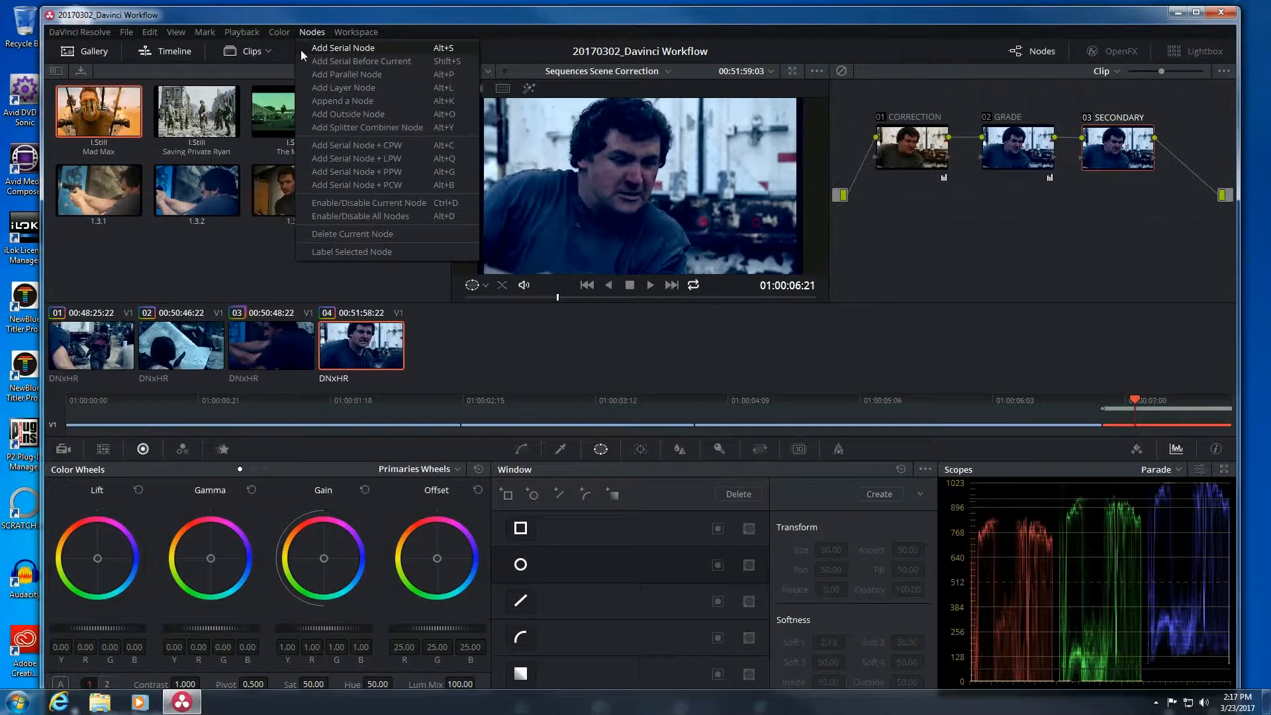
{"action": "left_click", "coordinate": [540, 367]}
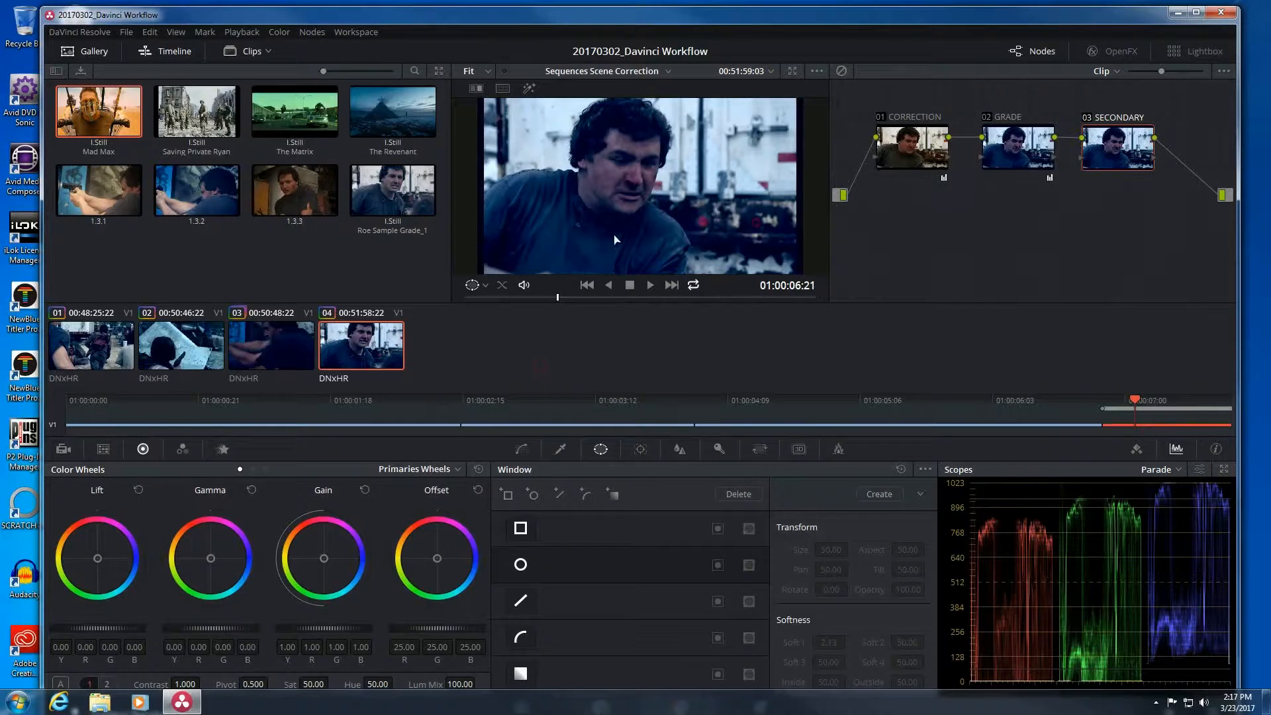
Scrub clip 04, turn Loop off and park on its first frame, 01:00:06:16.
{"action": "left_click_drag", "start_coordinate": [535, 292], "coordinate": [481, 299]}
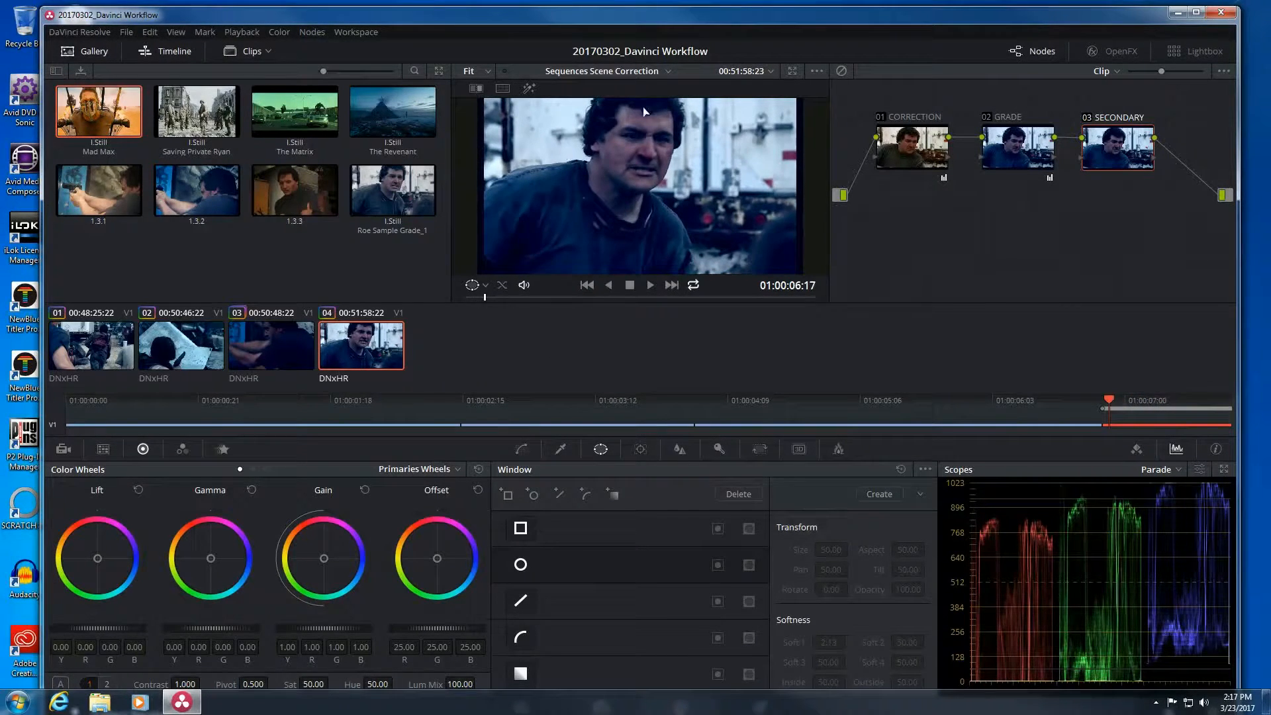
{"action": "mouse_move", "coordinate": [502, 292]}
{"action": "left_mouse_down"}
{"action": "mouse_move", "coordinate": [772, 291]}
{"action": "mouse_move", "coordinate": [521, 295]}
{"action": "left_mouse_up"}
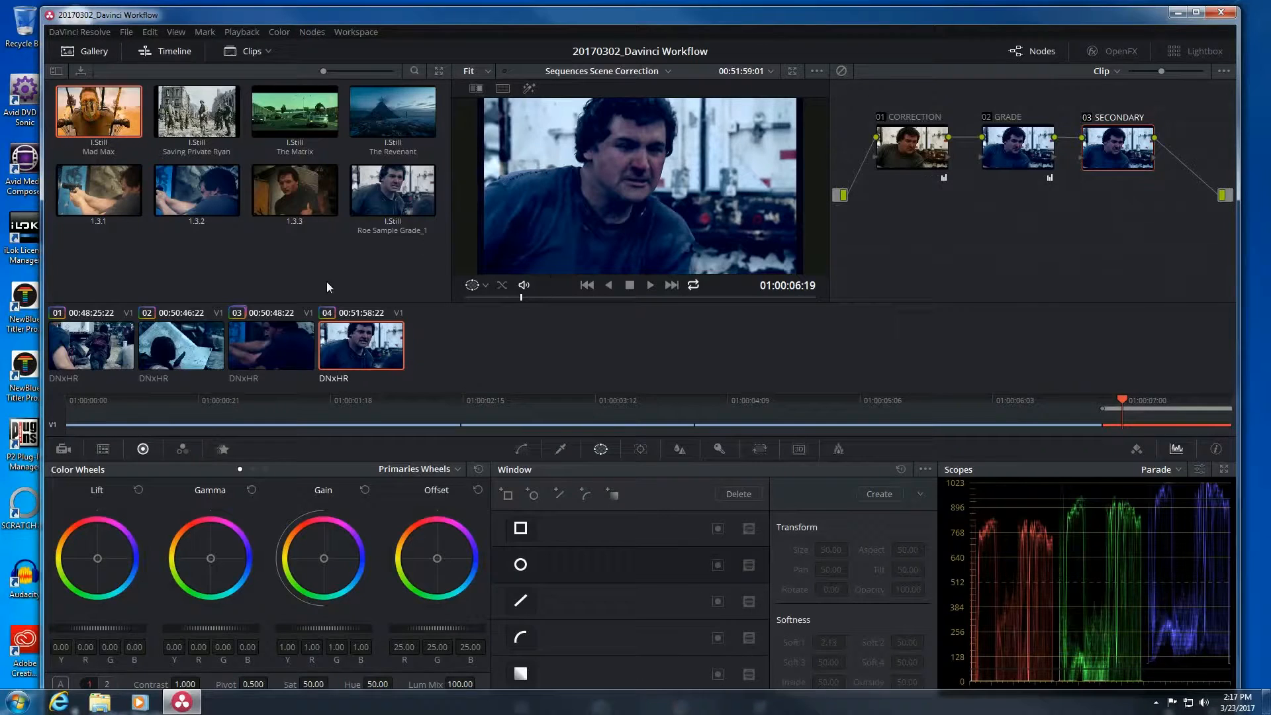
{"action": "left_click_drag", "start_coordinate": [581, 301], "coordinate": [649, 296]}
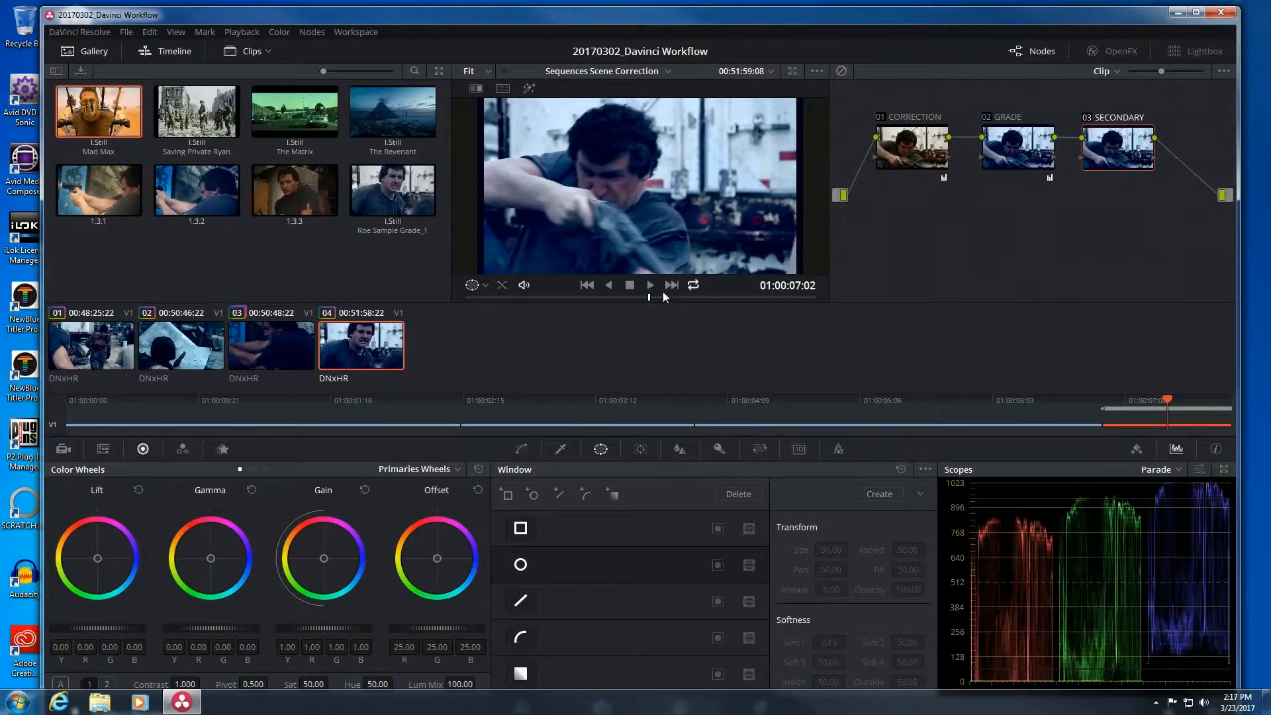
{"action": "left_click", "coordinate": [689, 291]}
{"action": "left_click_drag", "start_coordinate": [752, 295], "coordinate": [447, 311]}
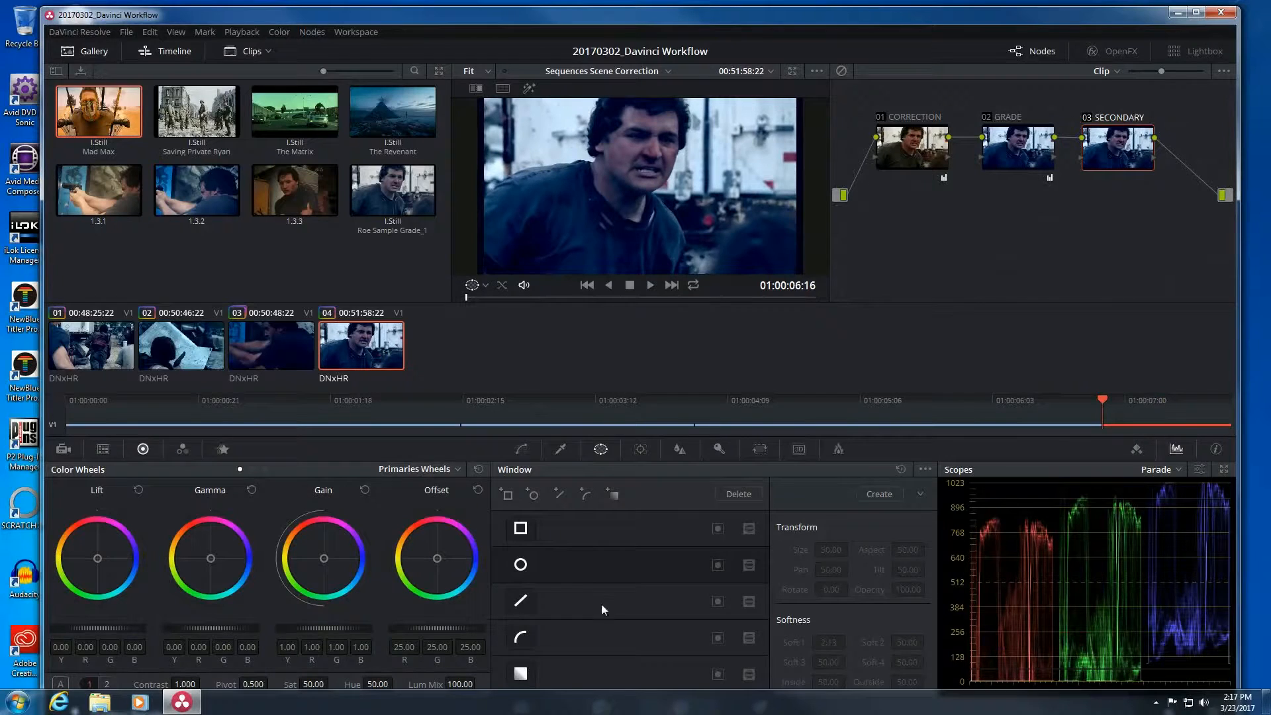
Add a circular window over the man's face, then return to clip 04's first frame with looping on.
{"action": "left_click", "coordinate": [520, 564]}
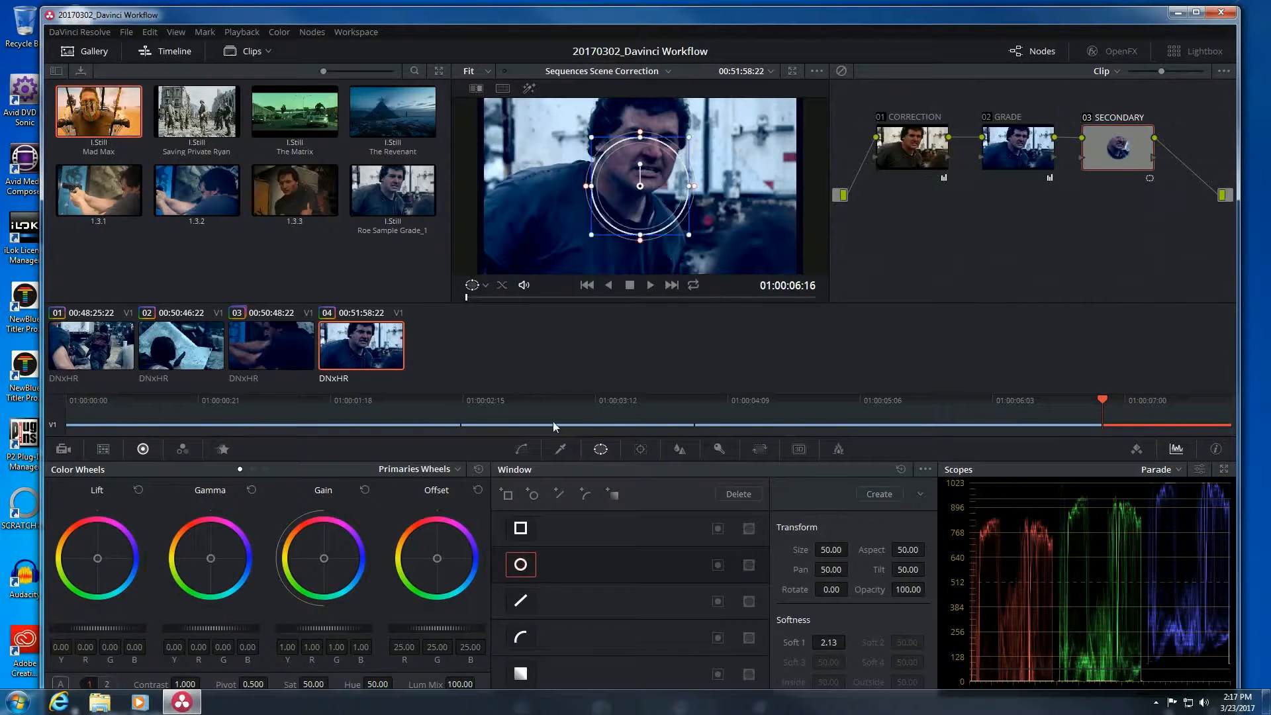
{"action": "left_click_drag", "start_coordinate": [640, 146], "coordinate": [689, 147]}
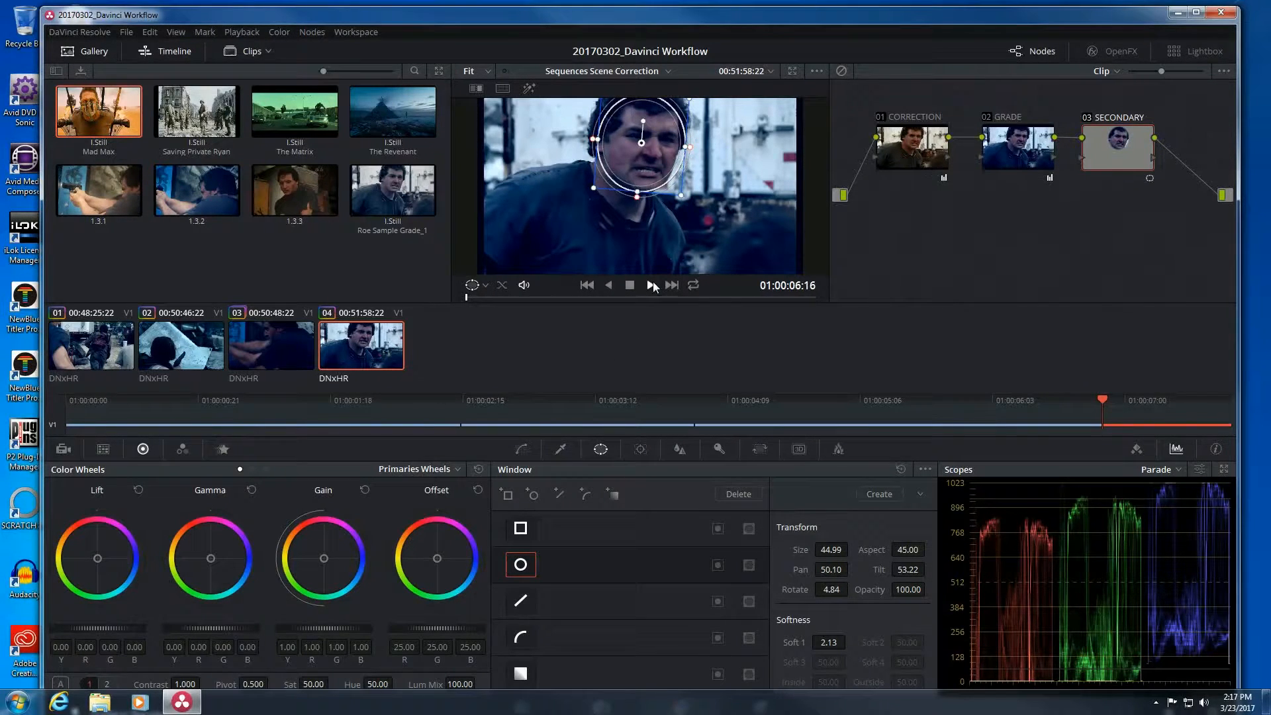
{"action": "left_click", "coordinate": [651, 285]}
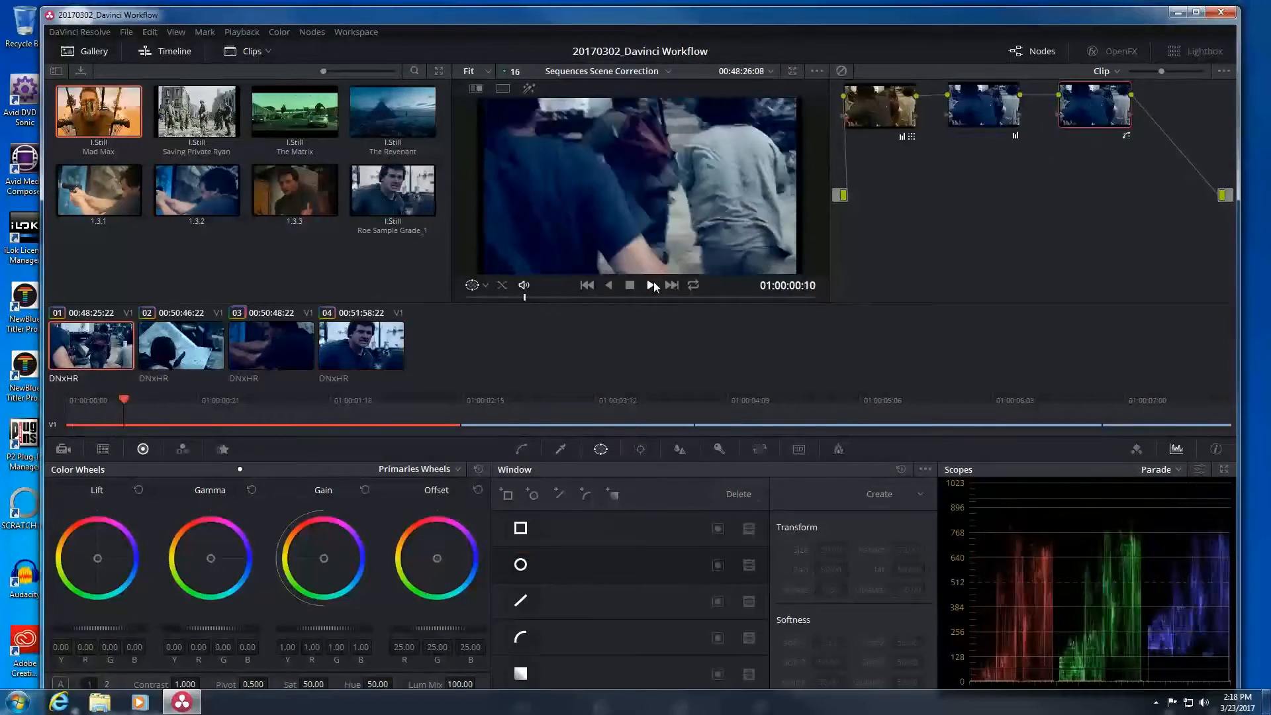
{"action": "left_click", "coordinate": [1148, 419]}
{"action": "left_click", "coordinate": [693, 285]}
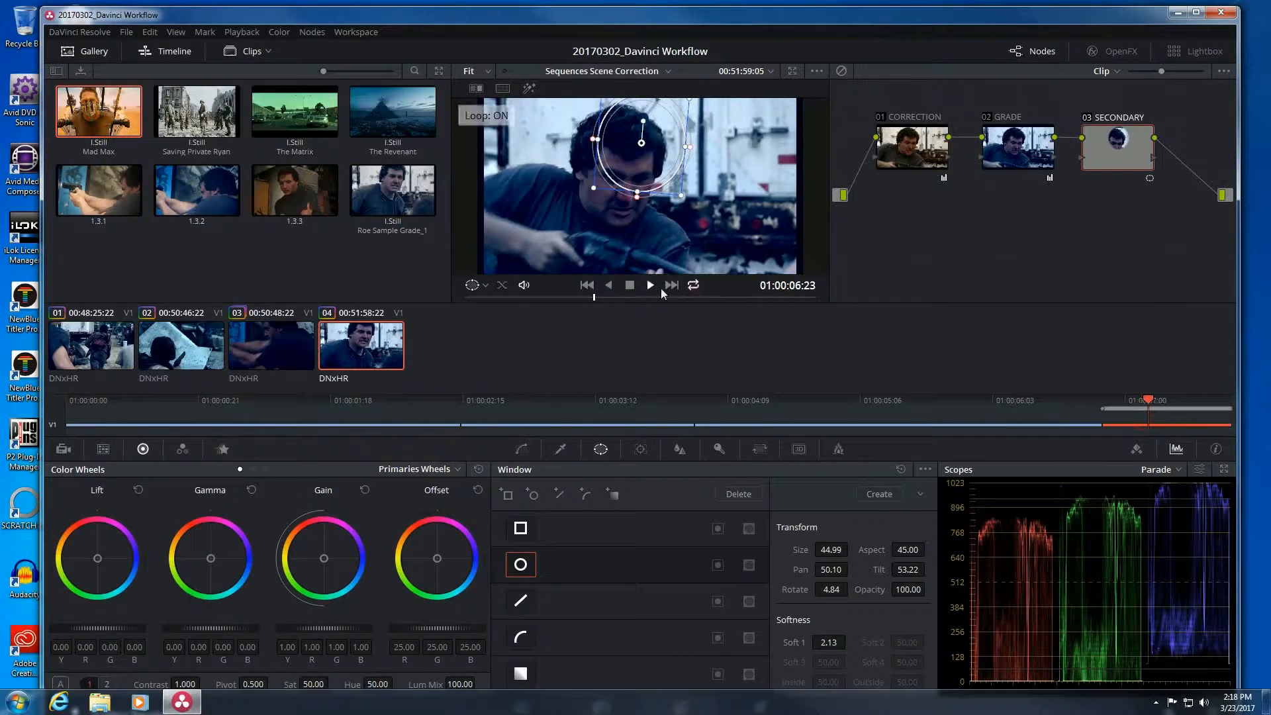
{"action": "left_click_drag", "start_coordinate": [529, 298], "coordinate": [459, 297]}
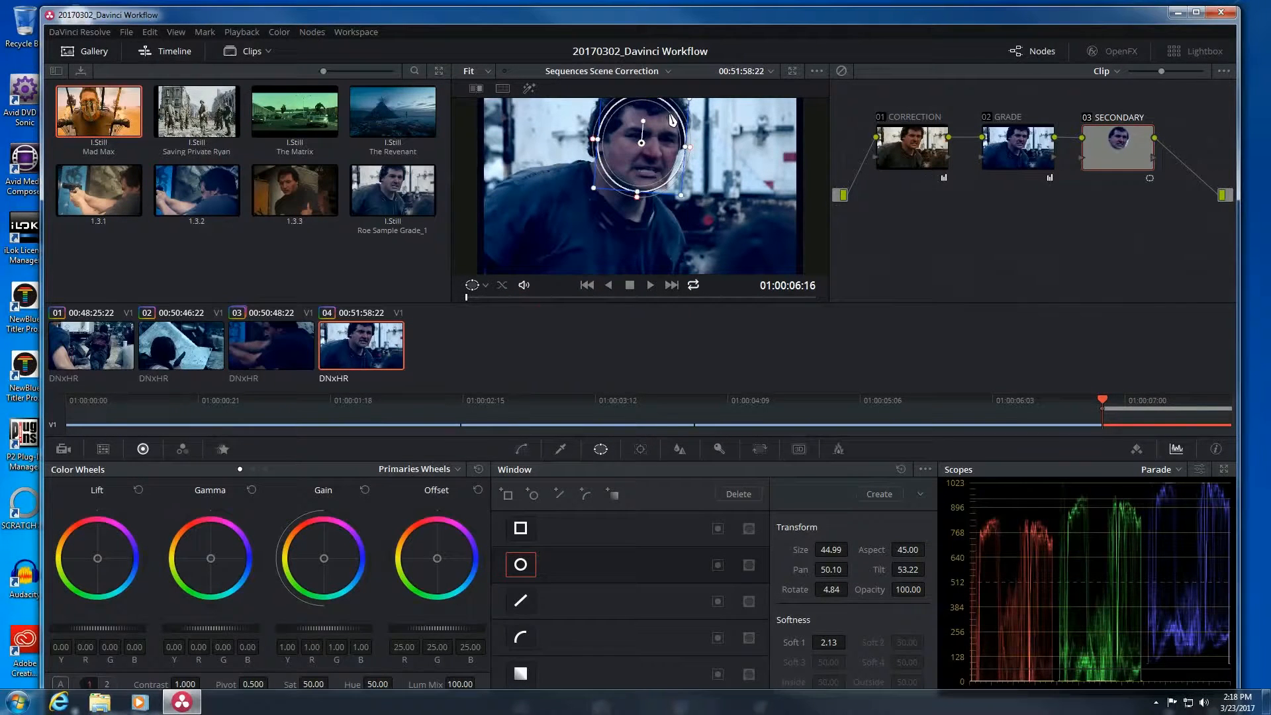
Refine the circle's position and width to fit the head (size 43.02, softness 2.13).
{"action": "left_click_drag", "start_coordinate": [673, 131], "coordinate": [670, 135]}
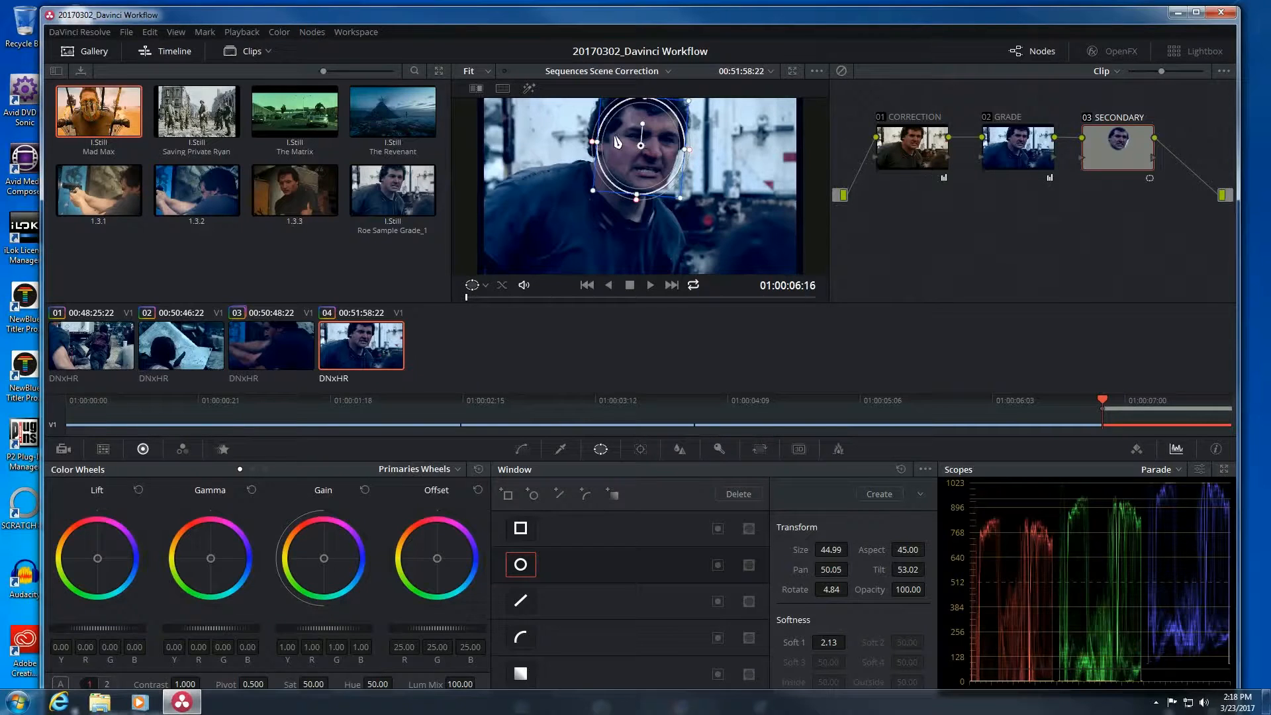
{"action": "left_click_drag", "start_coordinate": [597, 142], "coordinate": [601, 143]}
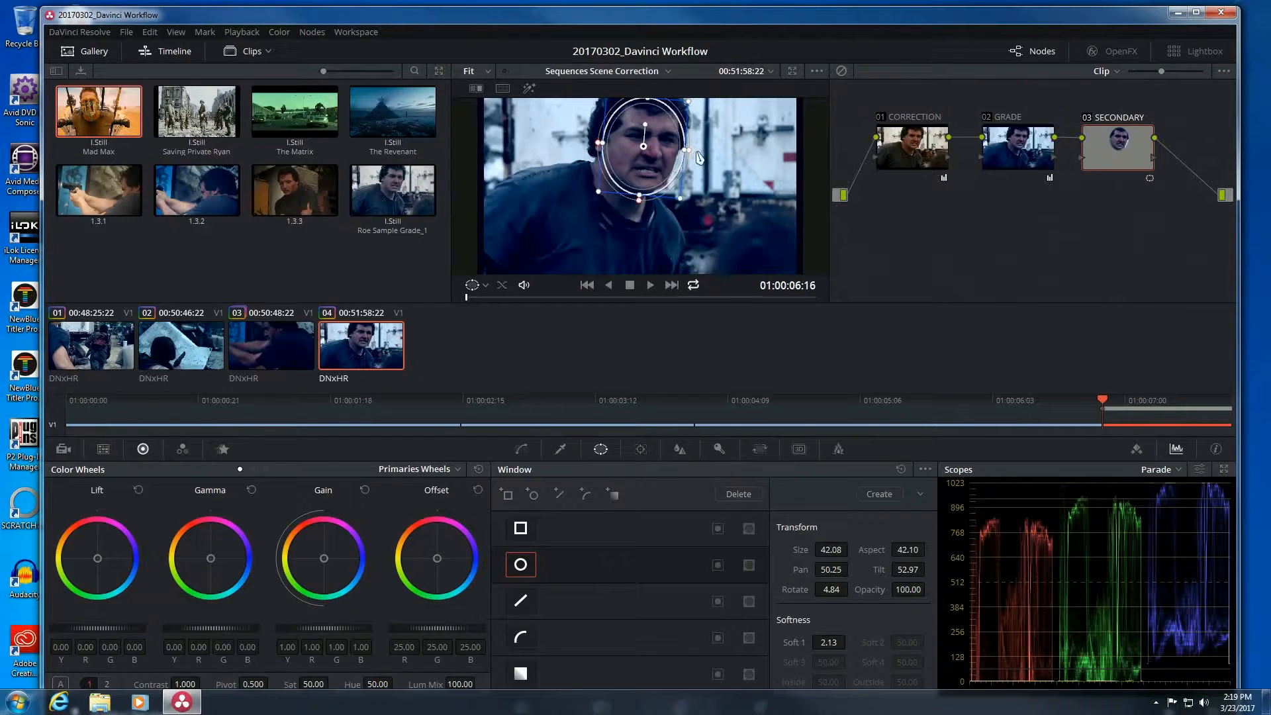
{"action": "left_click_drag", "start_coordinate": [691, 153], "coordinate": [697, 154]}
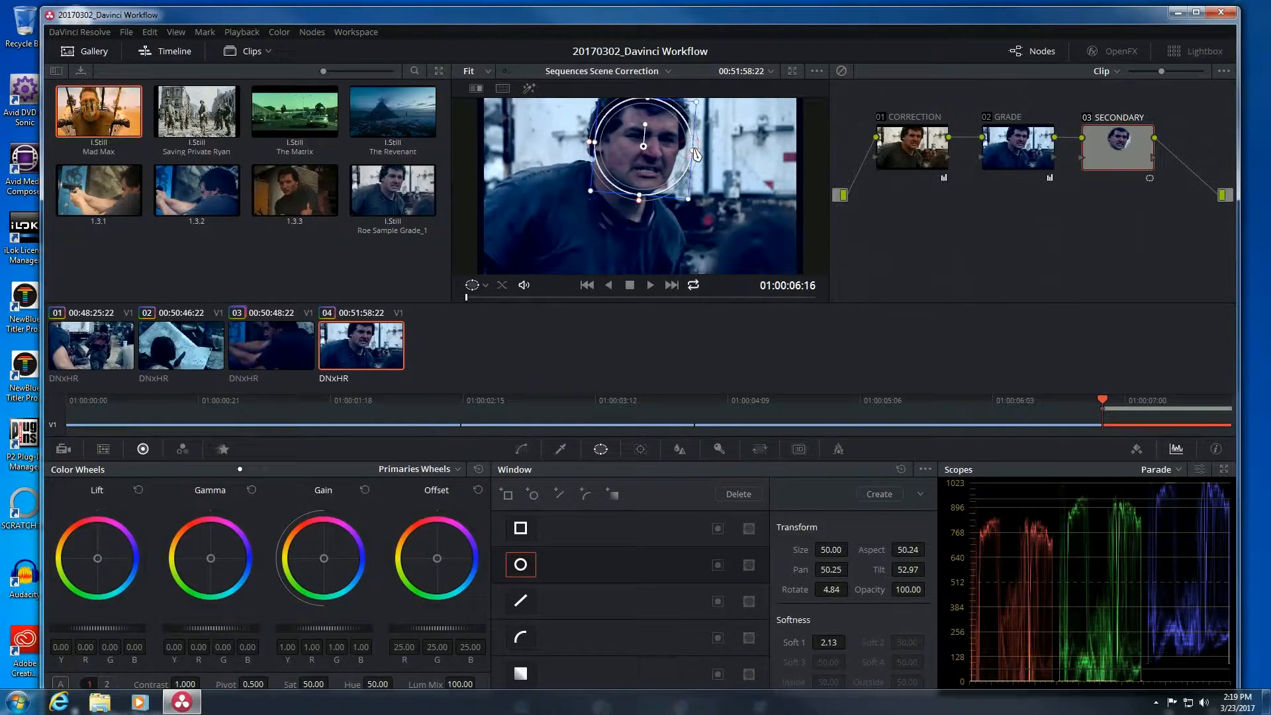
{"action": "mouse_move", "coordinate": [1113, 152]}
{"action": "left_mouse_down"}
{"action": "mouse_move", "coordinate": [1132, 145]}
{"action": "mouse_move", "coordinate": [1115, 147]}
{"action": "left_mouse_up"}
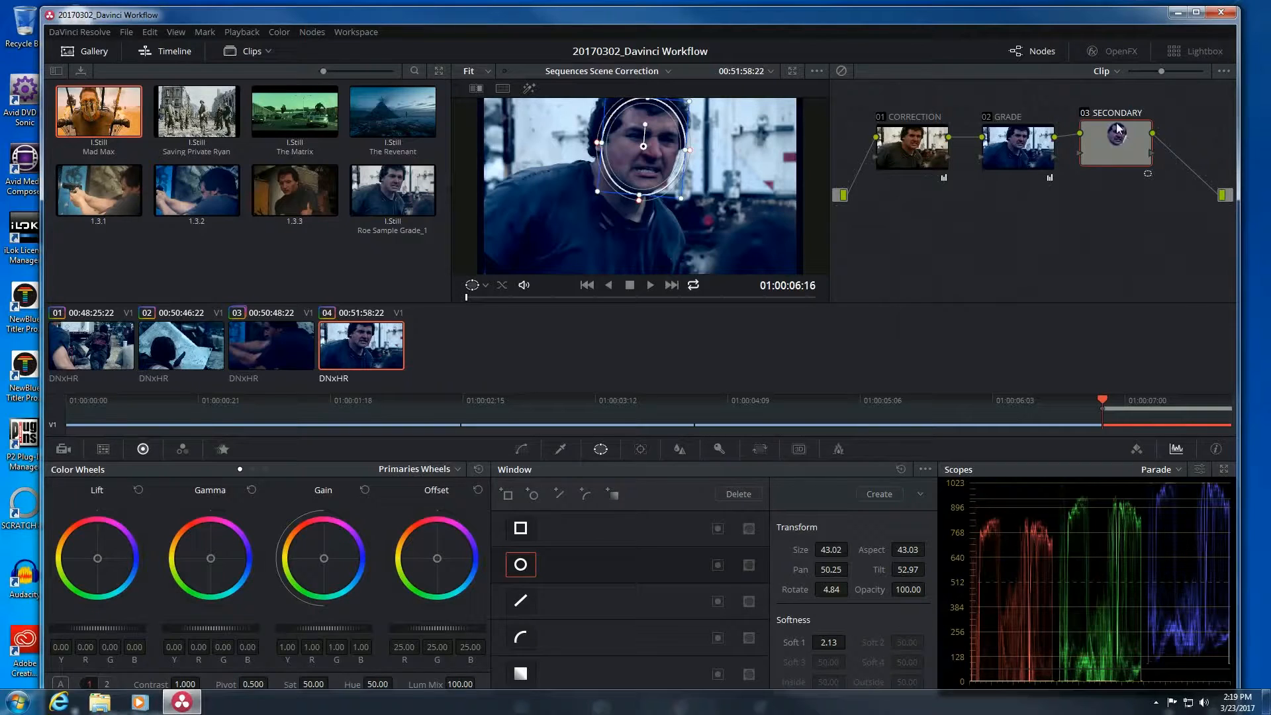
{"action": "left_click_drag", "start_coordinate": [1114, 148], "coordinate": [1121, 151]}
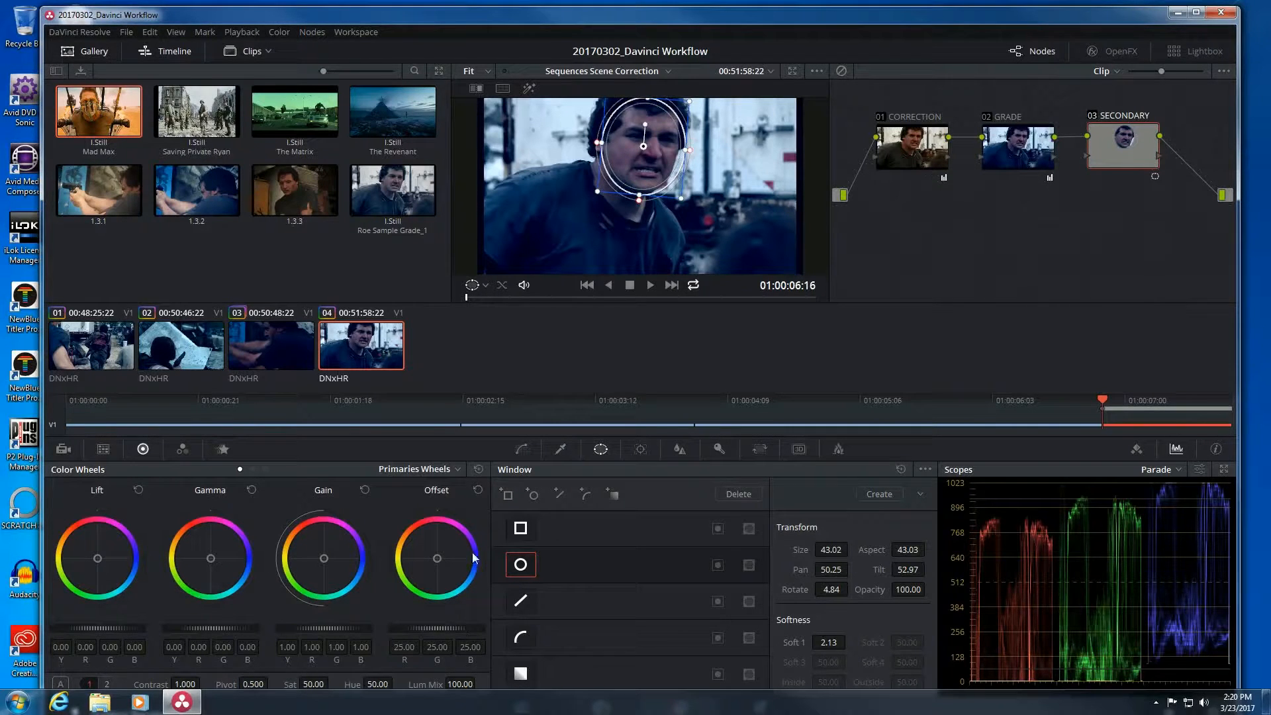
Open the Tracker palette for the SECONDARY node's circular face window.
{"action": "left_click", "coordinate": [520, 450]}
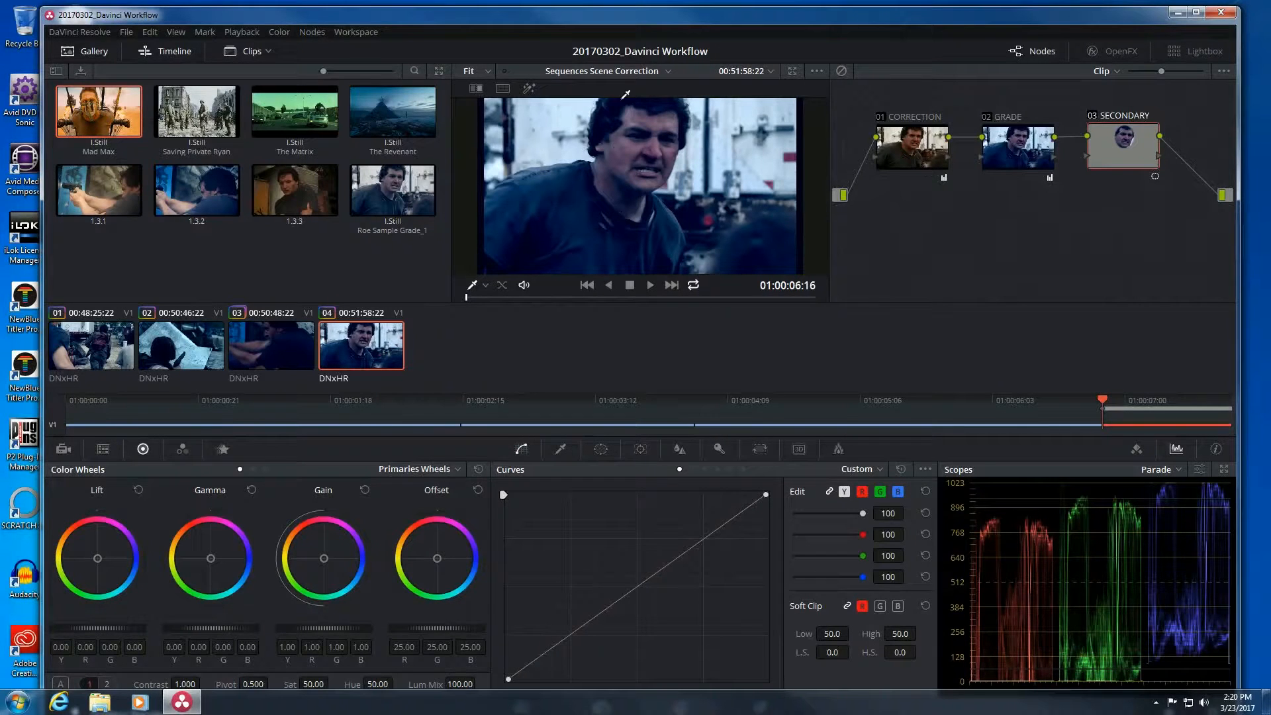
{"action": "left_click_drag", "start_coordinate": [1106, 143], "coordinate": [1107, 146]}
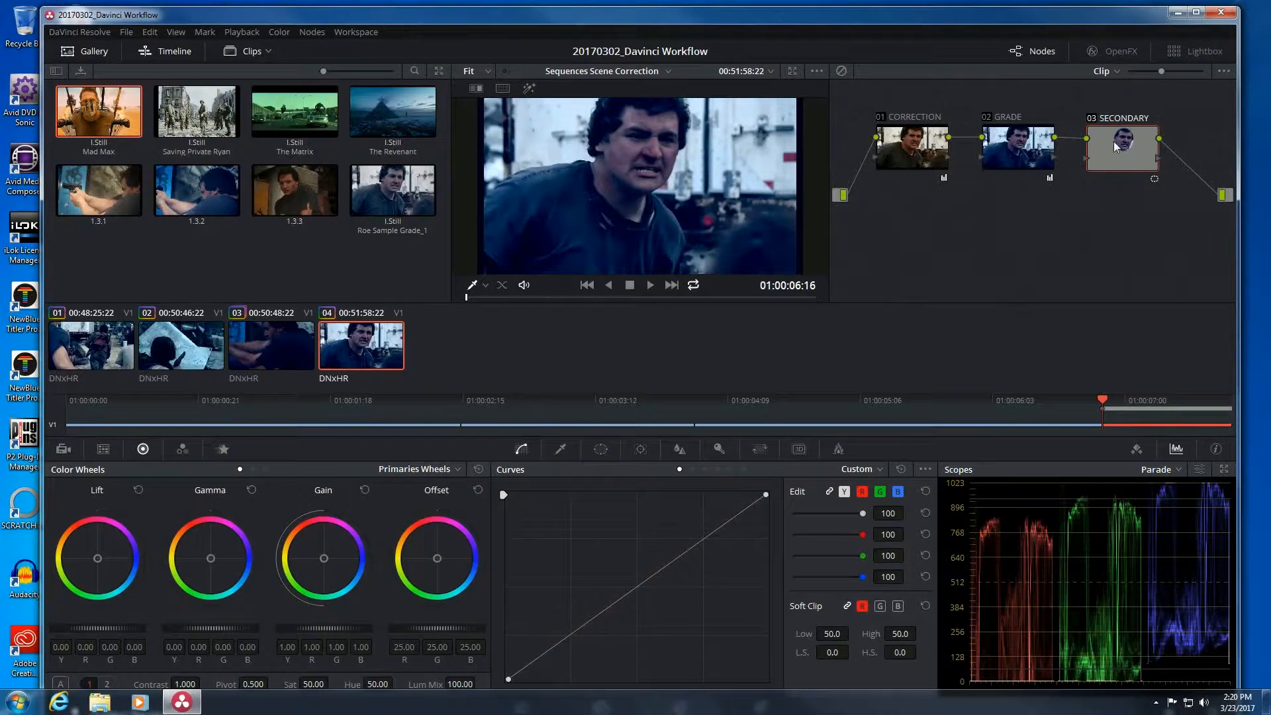
{"action": "left_click", "coordinate": [601, 448]}
{"action": "left_click", "coordinate": [520, 564]}
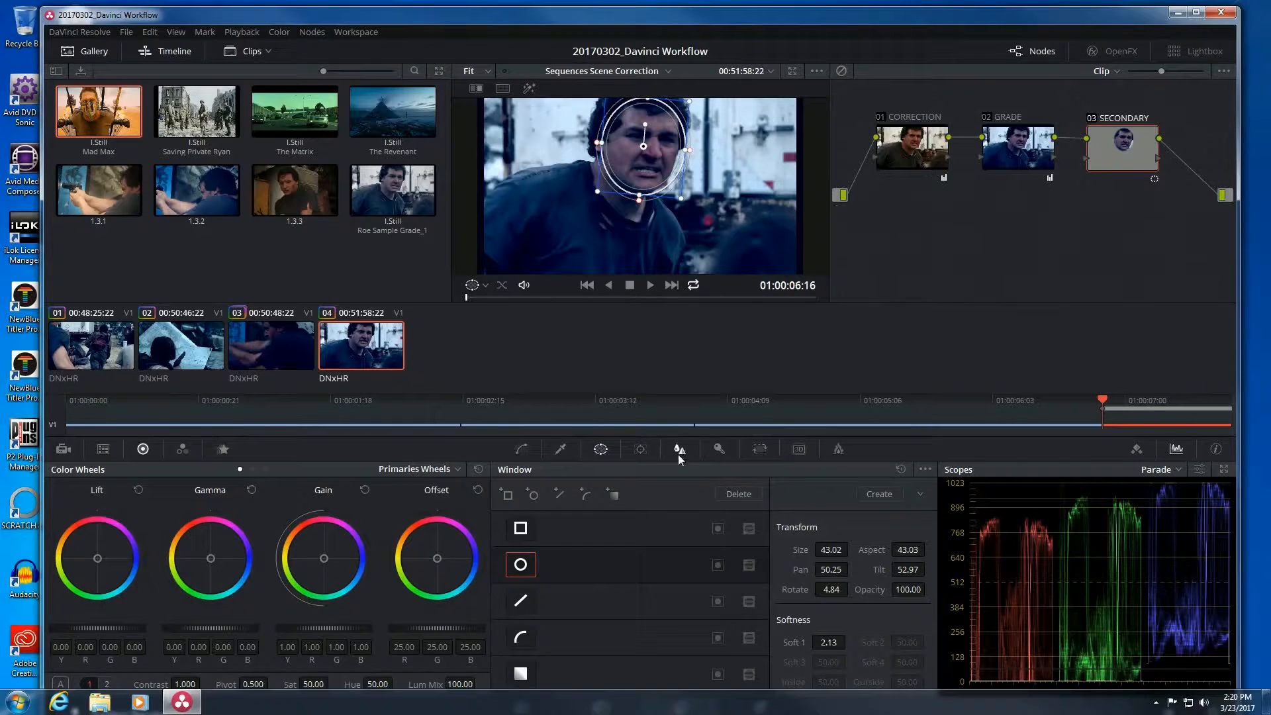
{"action": "left_click", "coordinate": [641, 453]}
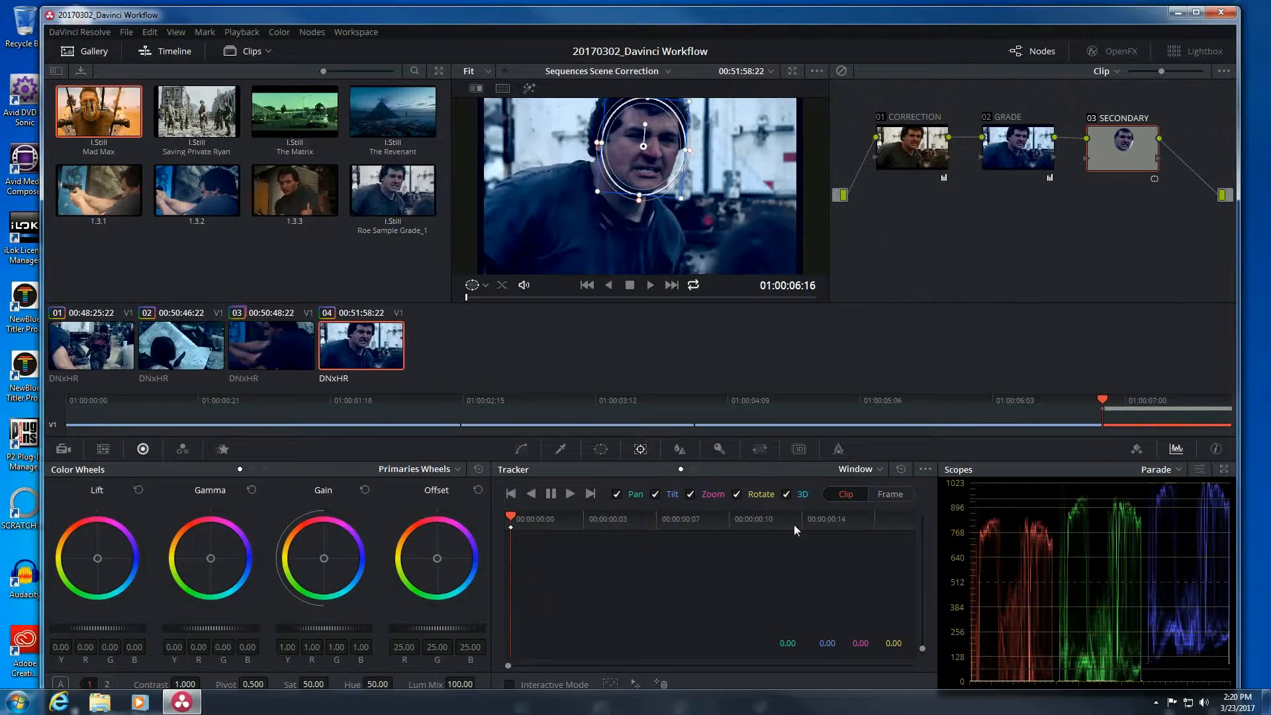
{"action": "left_click", "coordinate": [867, 470]}
{"action": "left_click", "coordinate": [879, 466]}
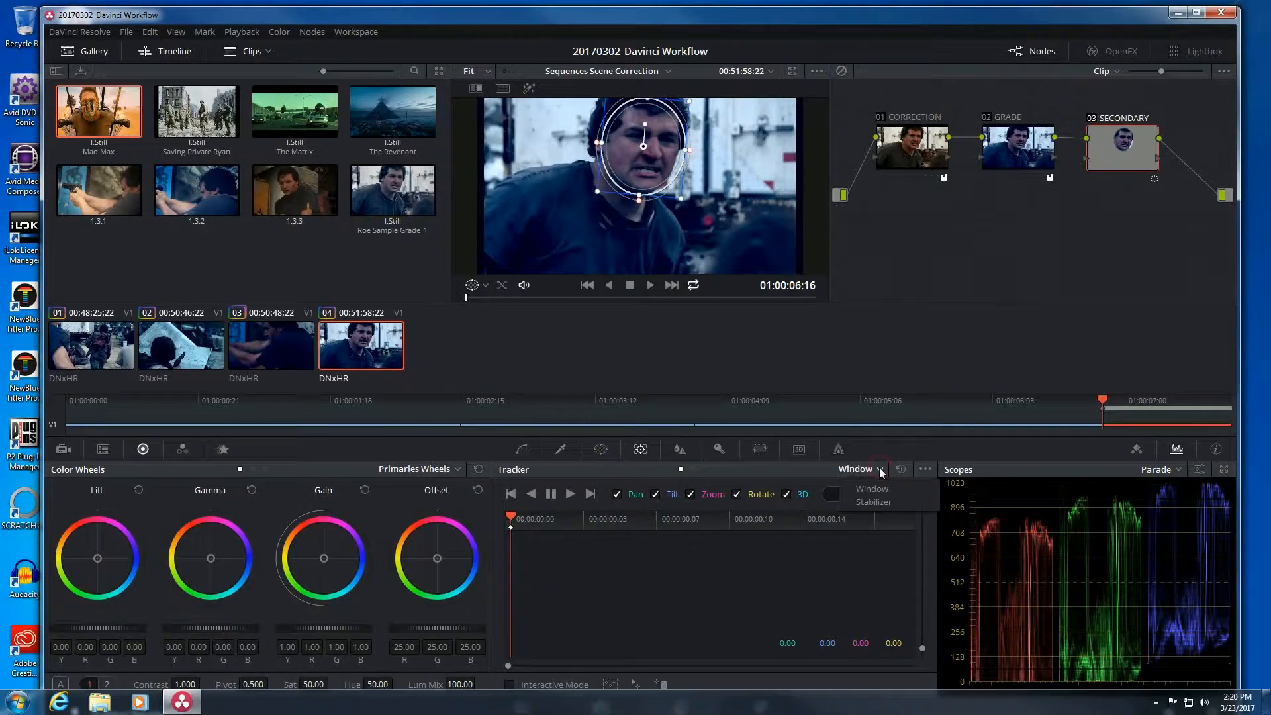
{"action": "left_click", "coordinate": [872, 490]}
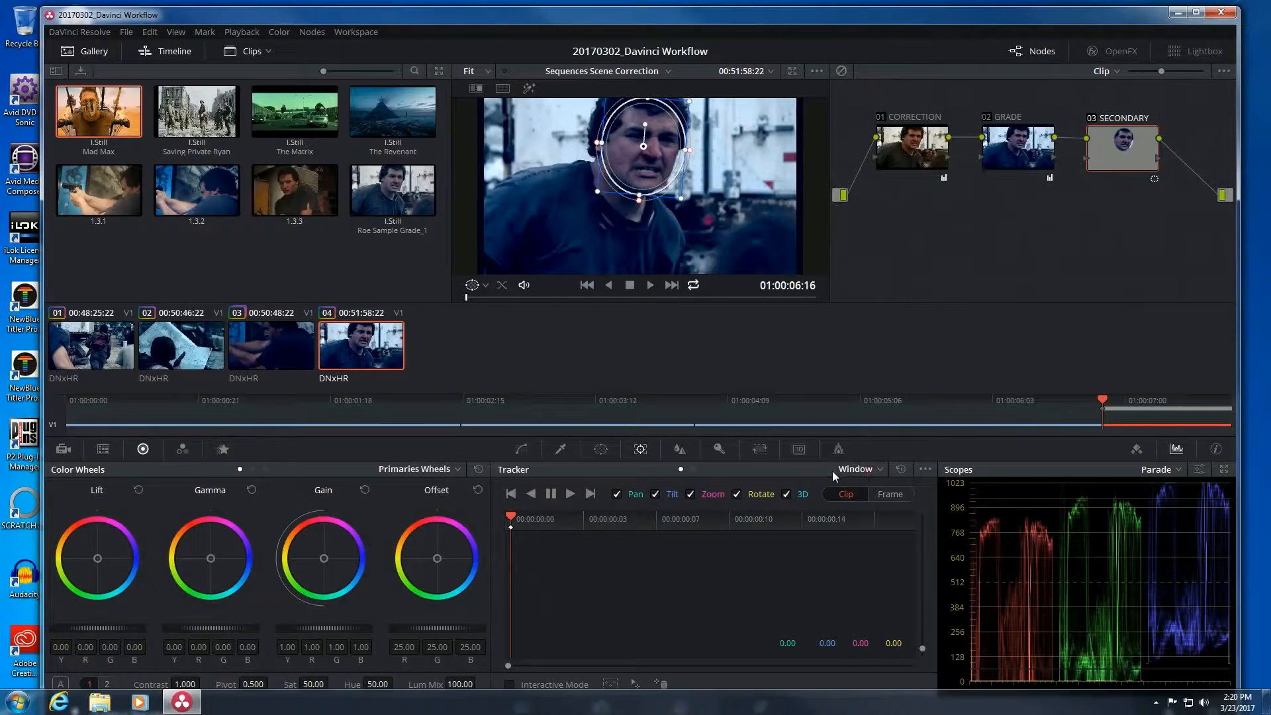
{"action": "left_click", "coordinate": [860, 470]}
{"action": "left_click", "coordinate": [869, 506]}
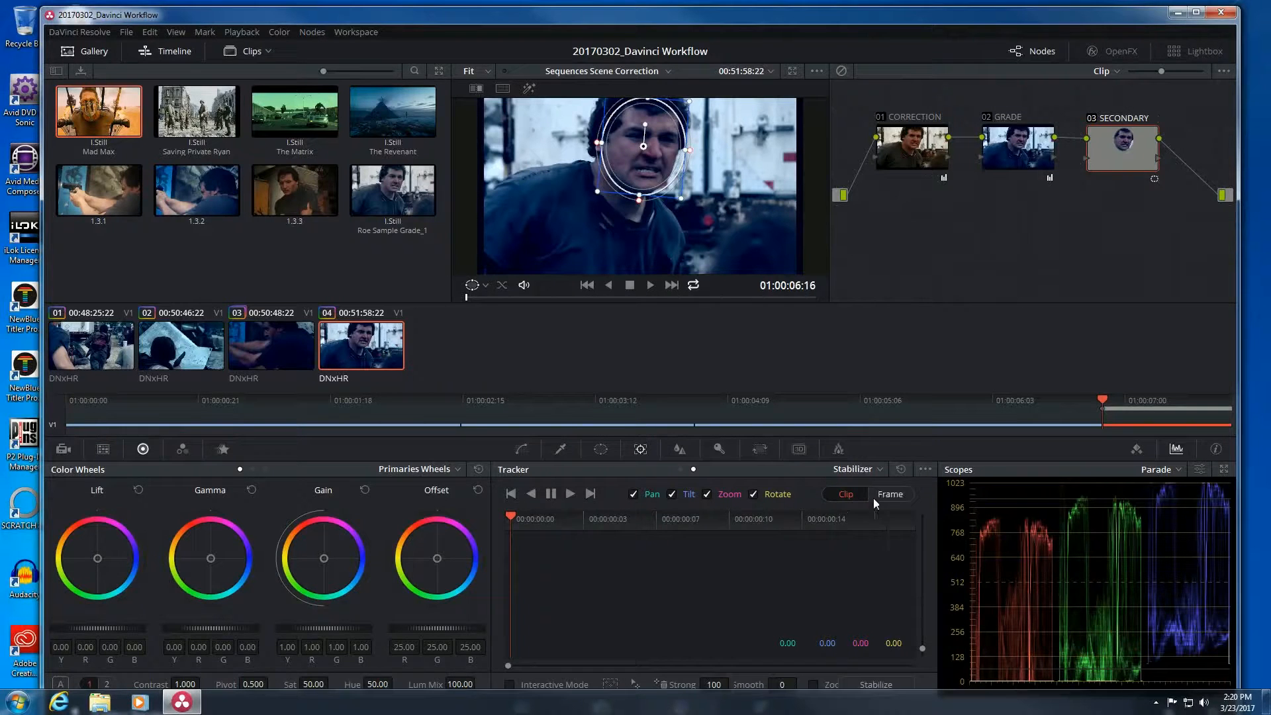
{"action": "left_click", "coordinate": [872, 469]}
{"action": "left_click", "coordinate": [869, 487]}
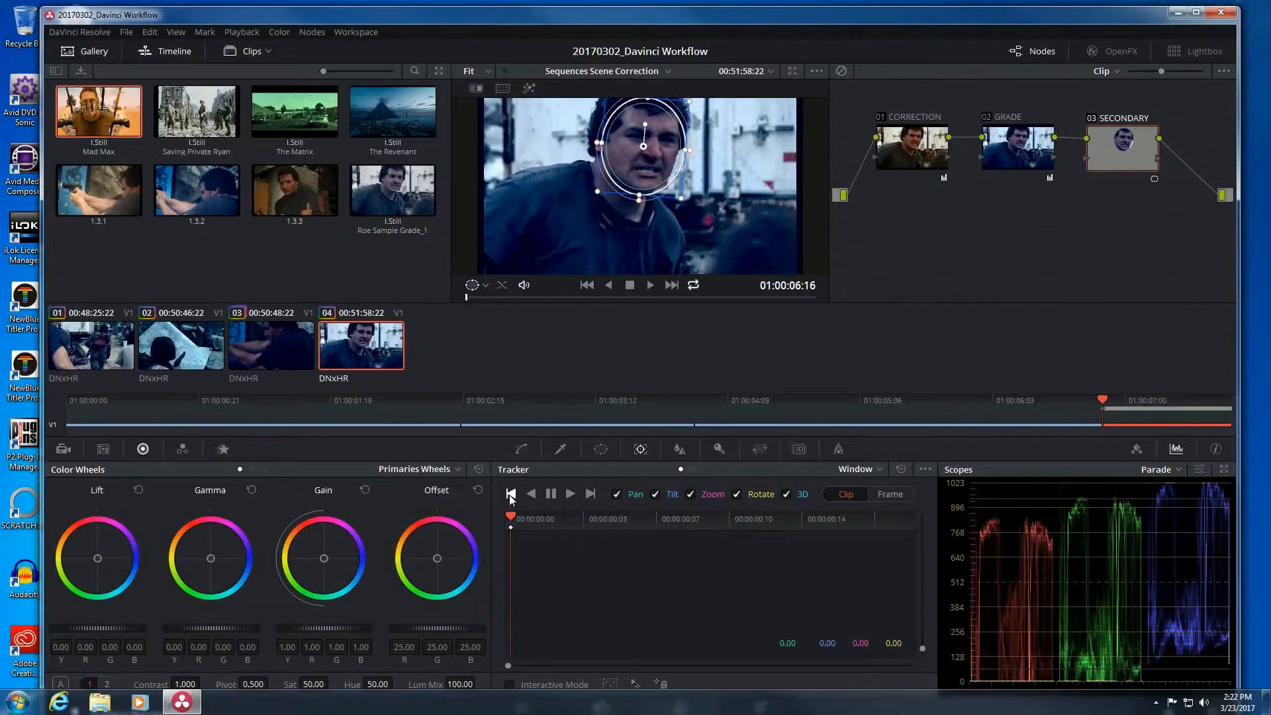
Track the face window forward, review it, and show the Keyframes editor at full width.
{"action": "left_click", "coordinate": [570, 493]}
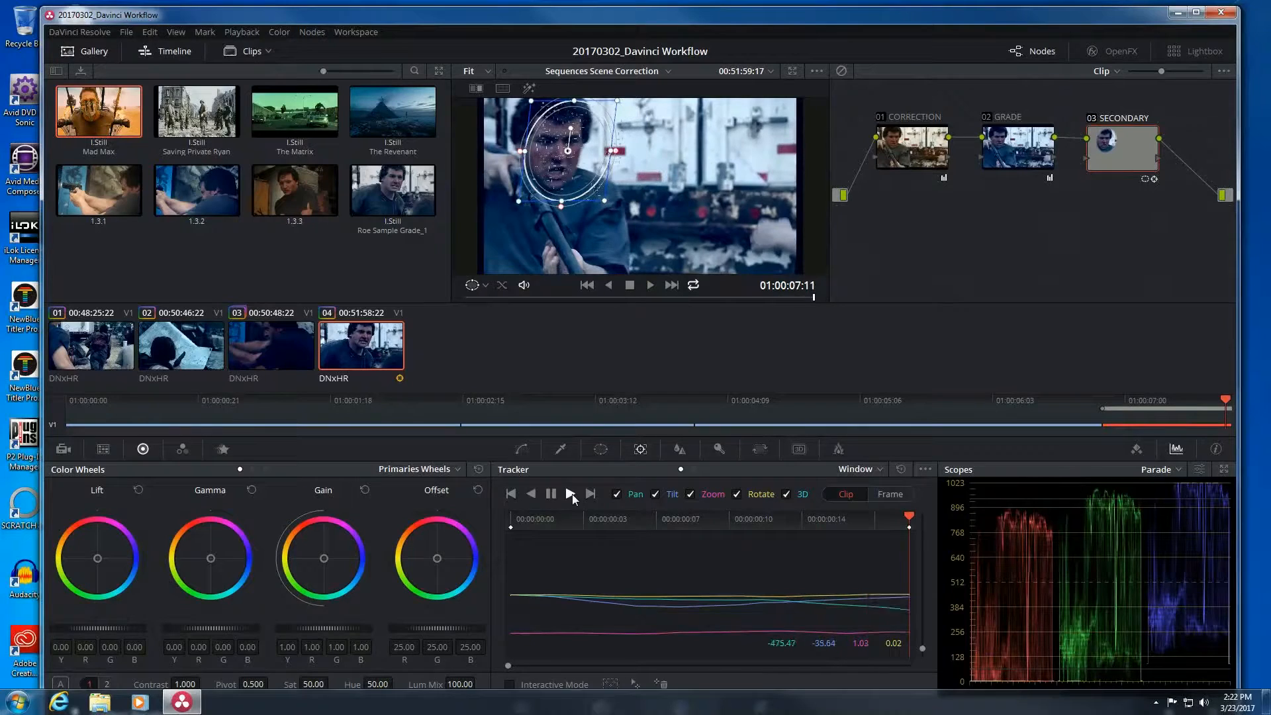
{"action": "left_click_drag", "start_coordinate": [896, 519], "coordinate": [574, 523]}
{"action": "key", "text": "space"}
{"action": "left_click_drag", "start_coordinate": [546, 539], "coordinate": [967, 550]}
{"action": "left_click_drag", "start_coordinate": [872, 531], "coordinate": [490, 526]}
{"action": "left_click_drag", "start_coordinate": [649, 525], "coordinate": [772, 523]}
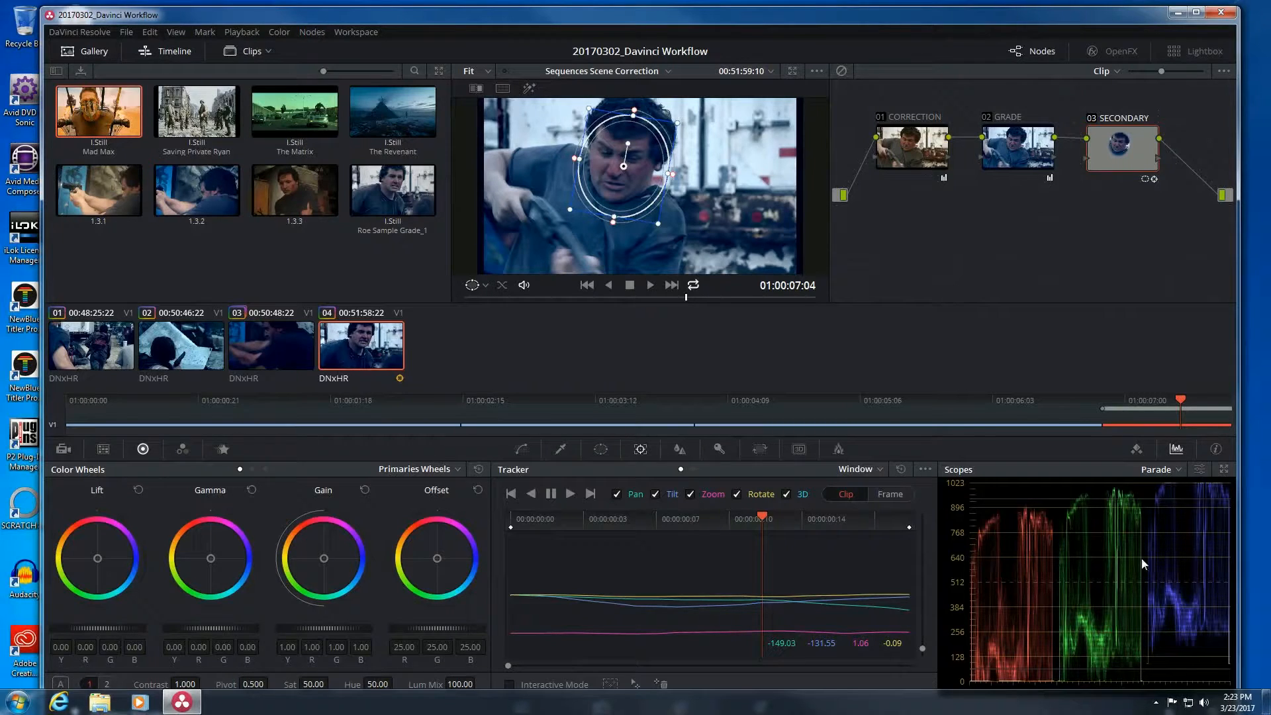
{"action": "left_click", "coordinate": [1138, 450]}
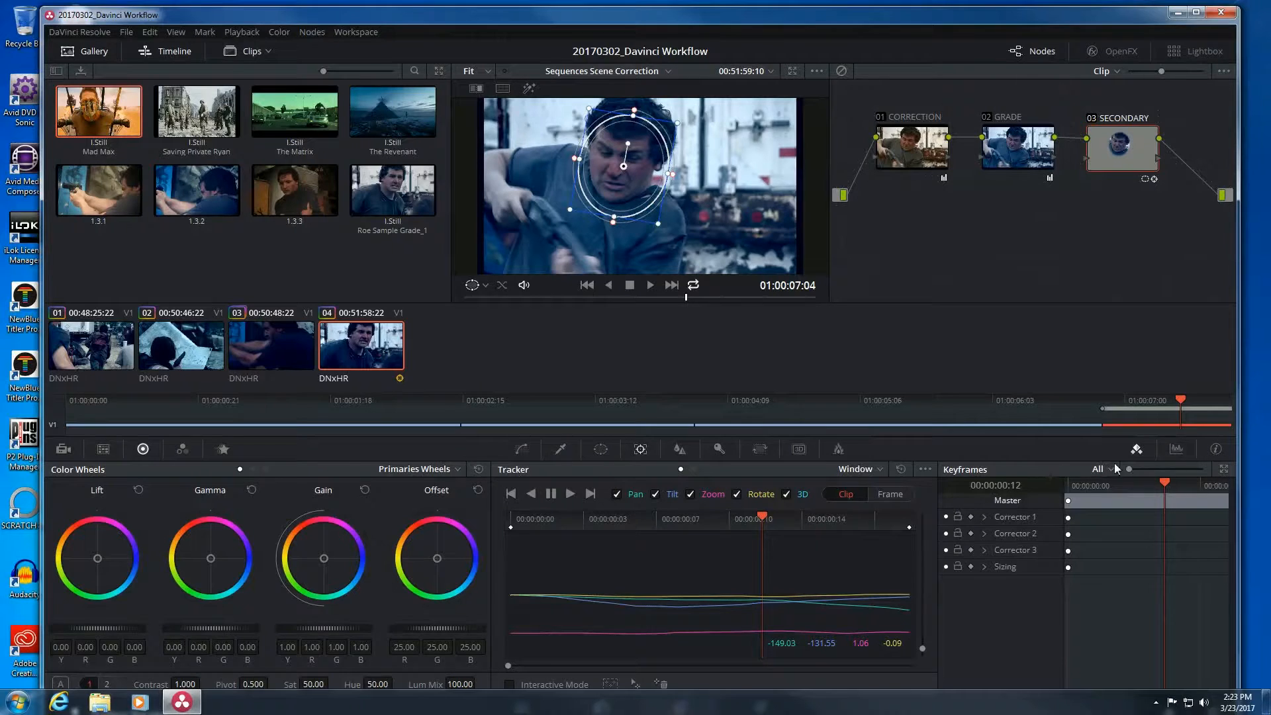
{"action": "left_click", "coordinate": [1225, 469]}
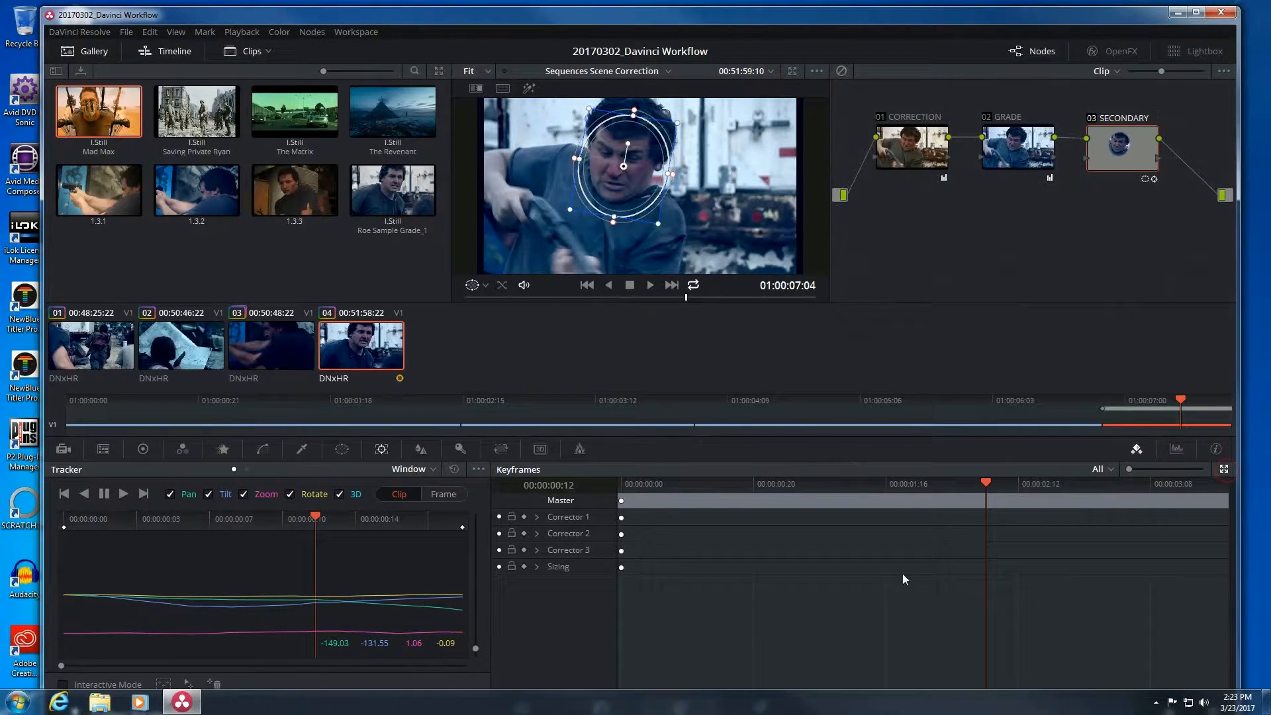
{"action": "left_click_drag", "start_coordinate": [693, 484], "coordinate": [735, 498]}
{"action": "left_click_drag", "start_coordinate": [553, 297], "coordinate": [602, 293]}
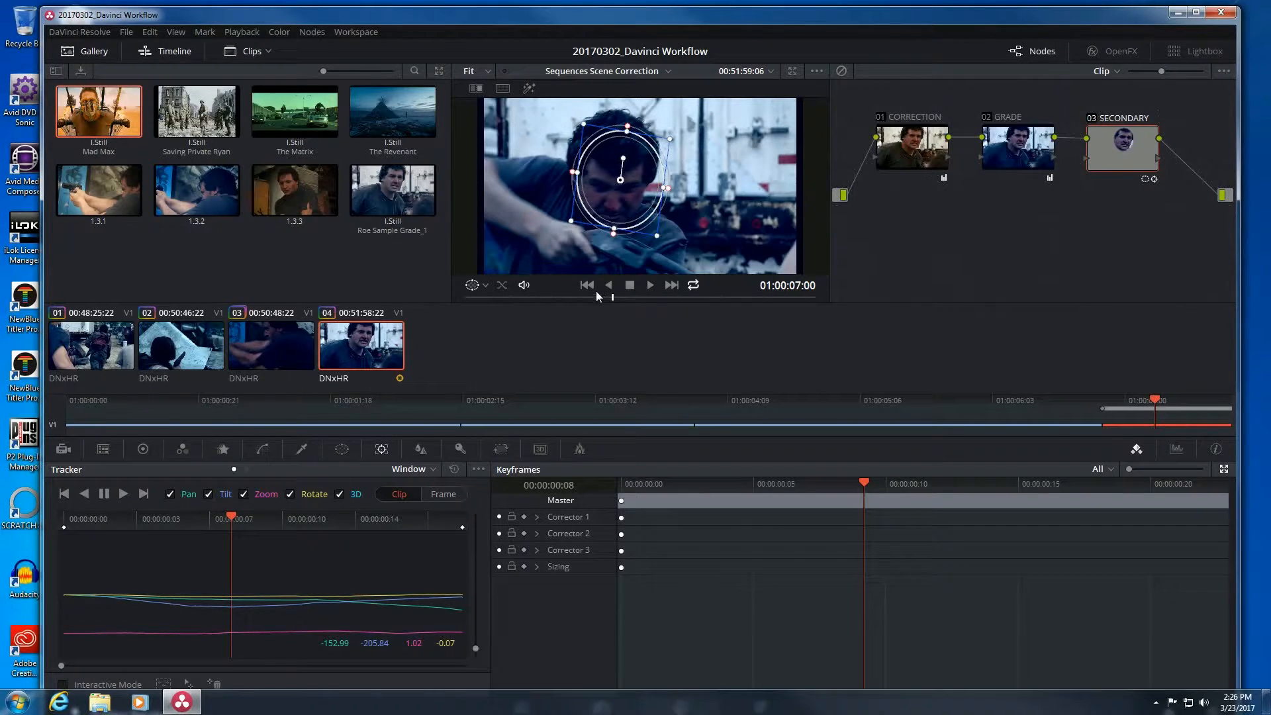
{"action": "left_click_drag", "start_coordinate": [1106, 481], "coordinate": [833, 484]}
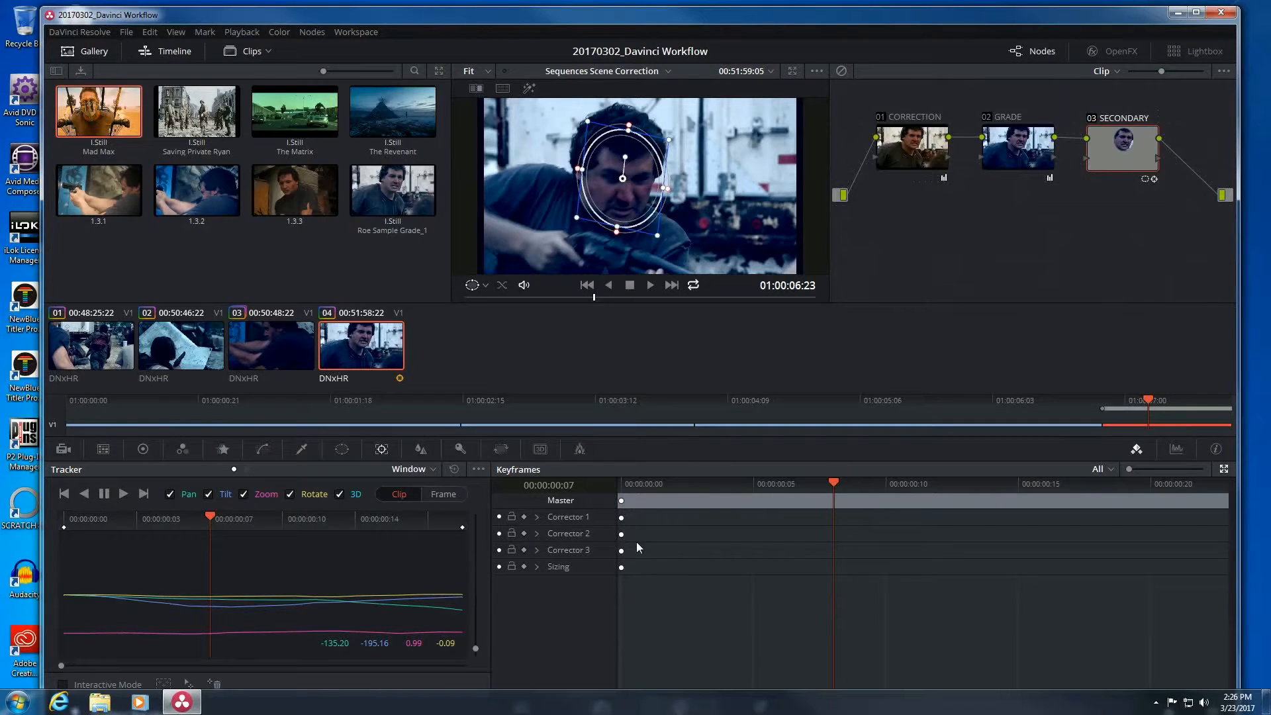
{"action": "left_click_drag", "start_coordinate": [654, 486], "coordinate": [609, 474]}
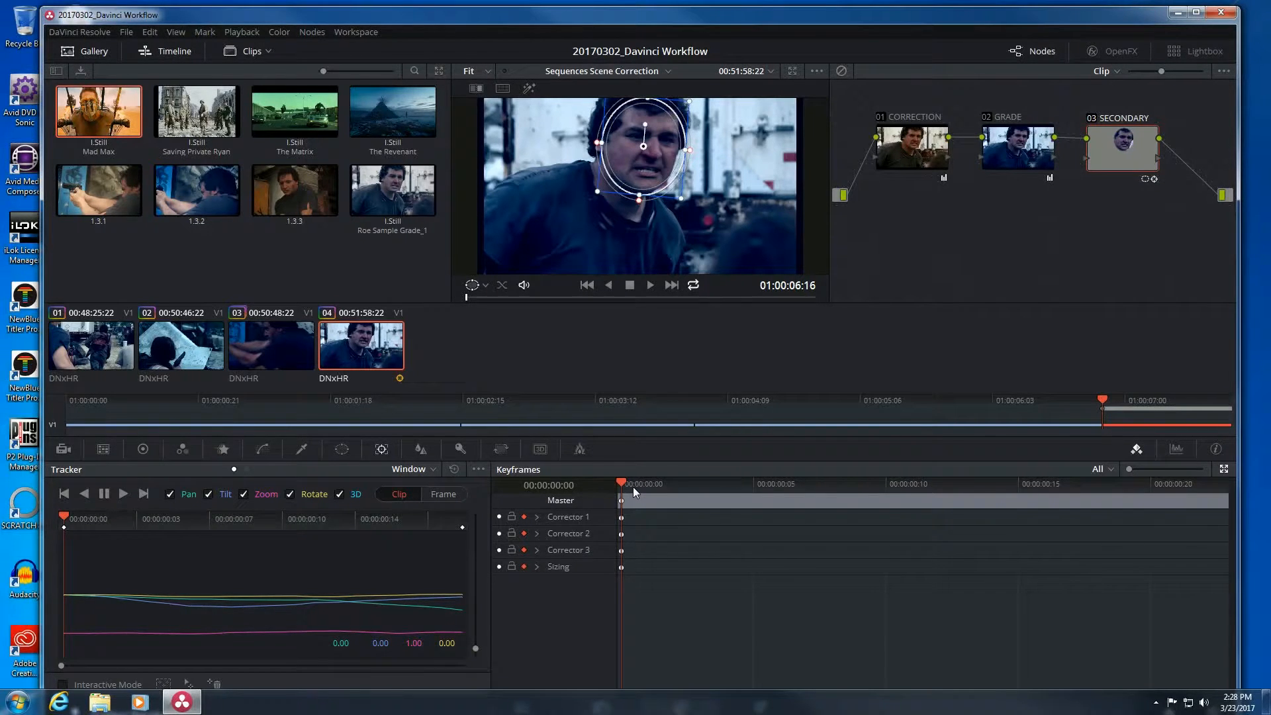
At frame 8 (01:00:07:00), drag the circular window back onto the face to keyframe it.
{"action": "left_click_drag", "start_coordinate": [634, 486], "coordinate": [861, 490]}
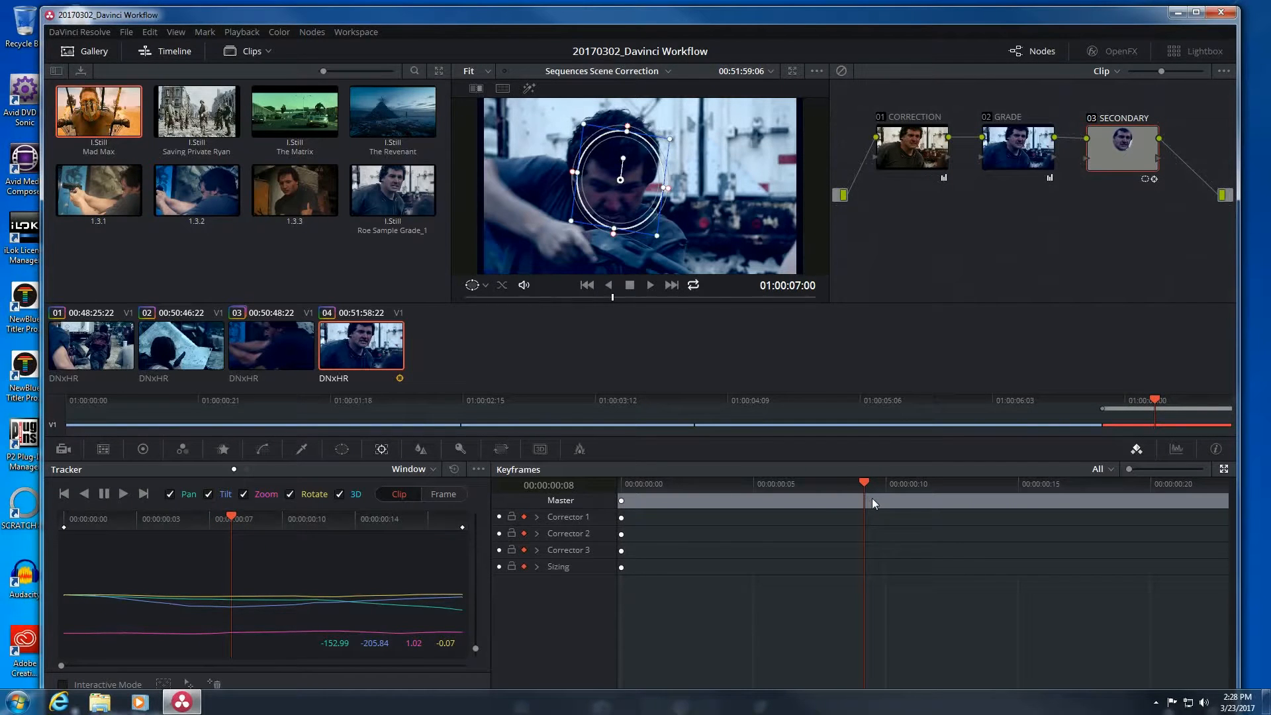
{"action": "mouse_move", "coordinate": [860, 481]}
{"action": "left_mouse_down"}
{"action": "mouse_move", "coordinate": [837, 483]}
{"action": "mouse_move", "coordinate": [863, 485]}
{"action": "left_mouse_up"}
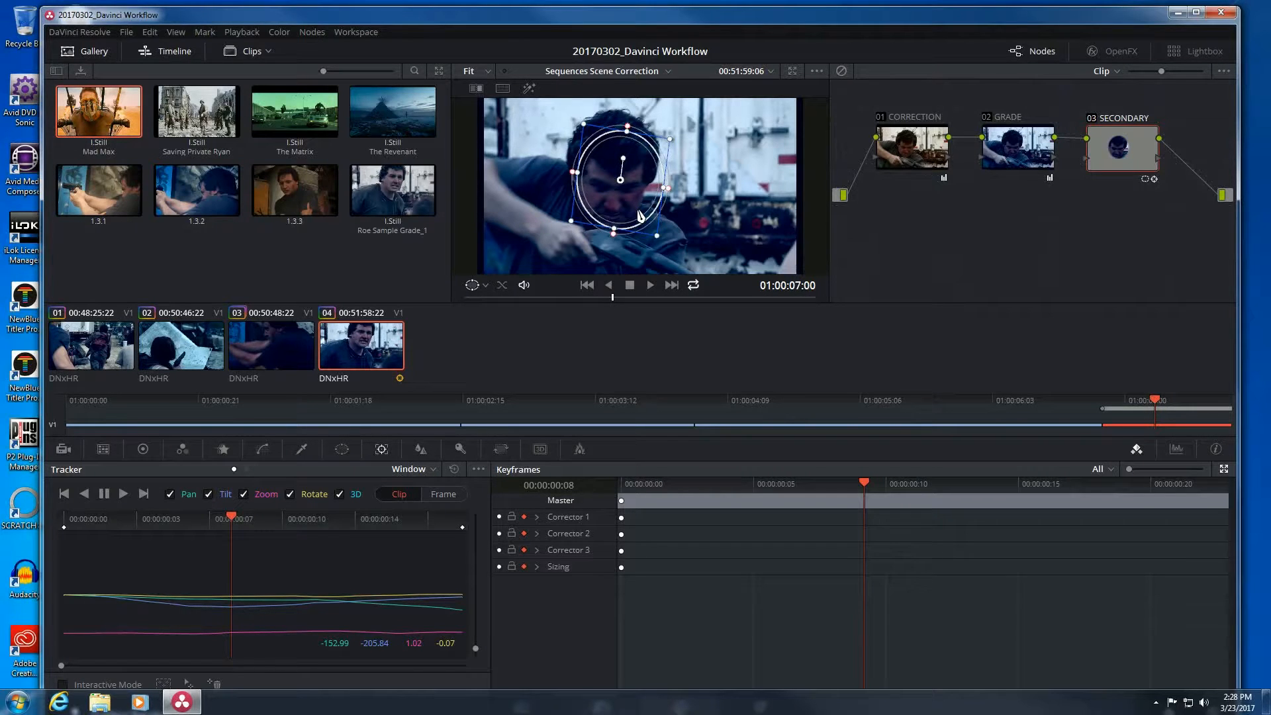
{"action": "left_click_drag", "start_coordinate": [640, 215], "coordinate": [630, 221]}
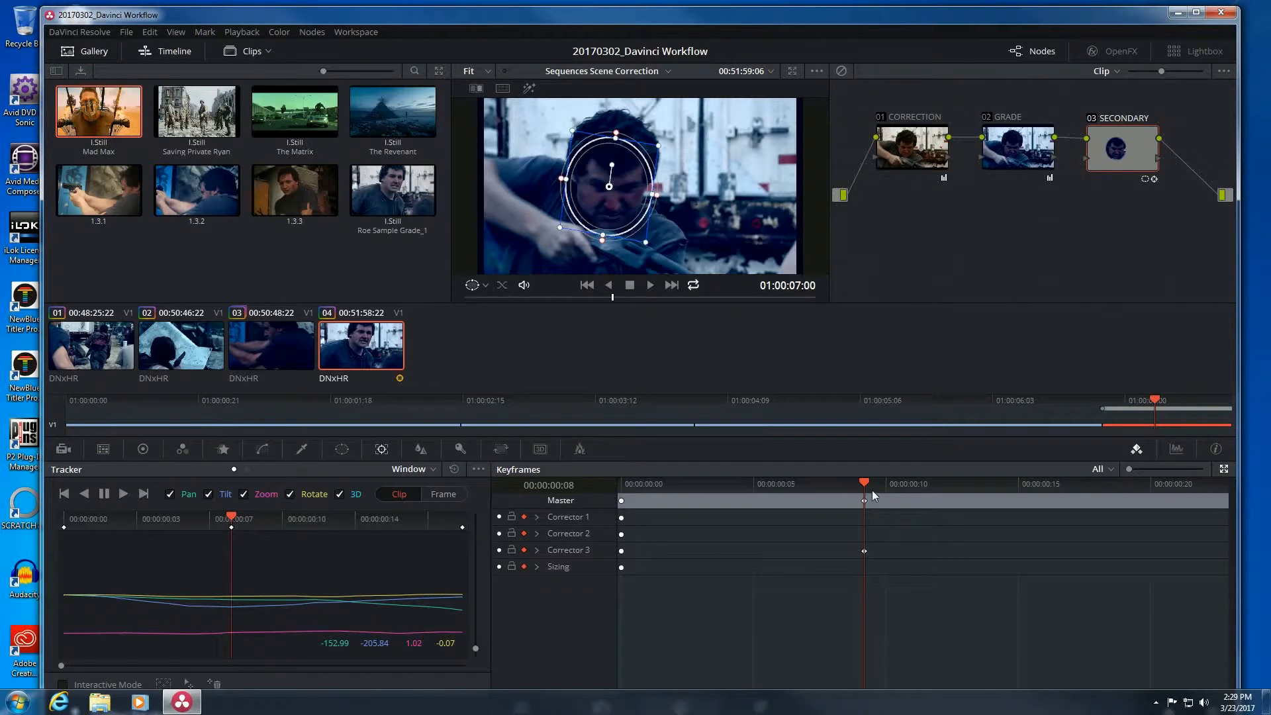
Move the circular window up onto the face around frame 4, then check the interpolation.
{"action": "left_click_drag", "start_coordinate": [875, 483], "coordinate": [652, 486]}
{"action": "mouse_move", "coordinate": [736, 490]}
{"action": "left_mouse_down"}
{"action": "mouse_move", "coordinate": [874, 499]}
{"action": "mouse_move", "coordinate": [712, 487]}
{"action": "mouse_move", "coordinate": [742, 486]}
{"action": "left_mouse_up"}
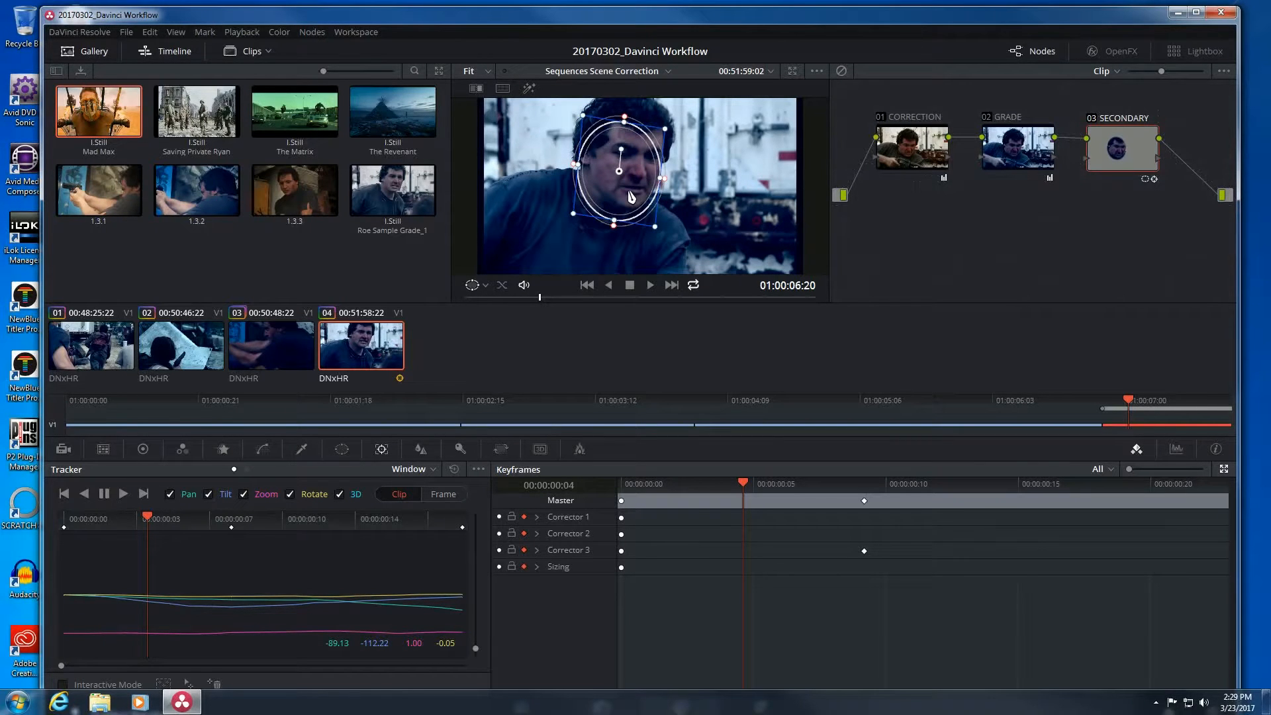
{"action": "left_click_drag", "start_coordinate": [631, 196], "coordinate": [637, 189]}
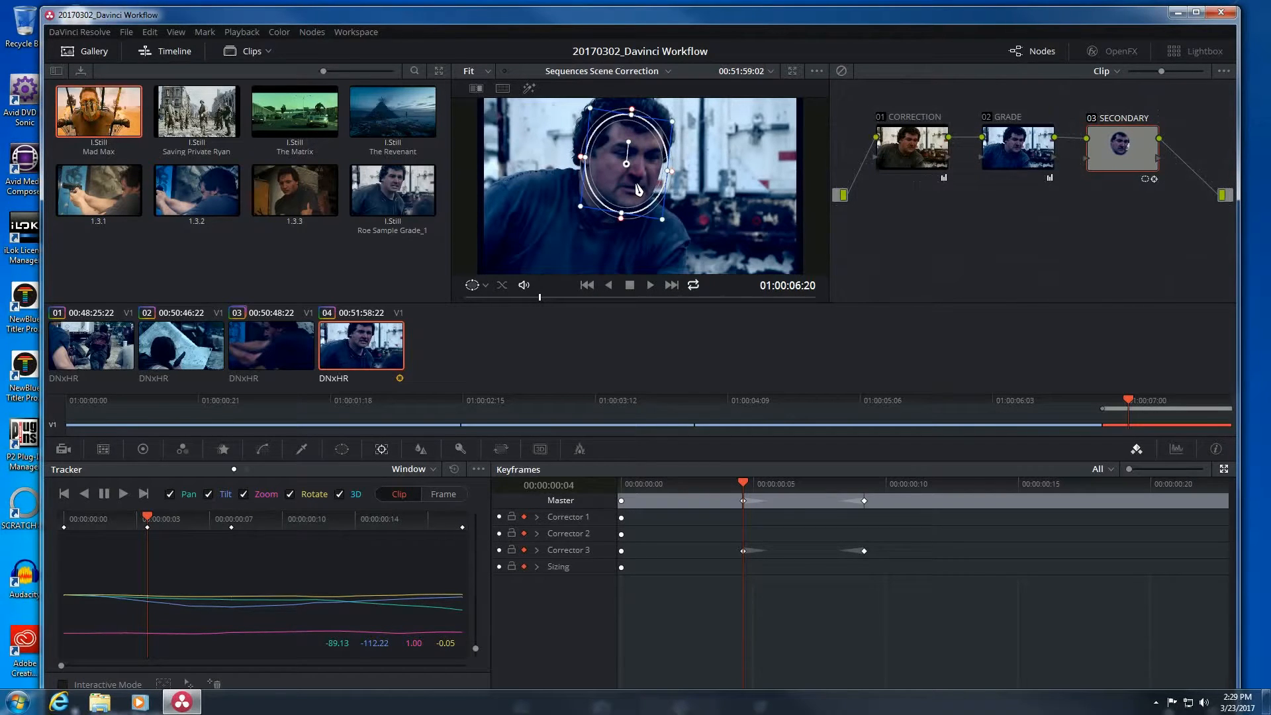
{"action": "left_click_drag", "start_coordinate": [738, 488], "coordinate": [963, 503]}
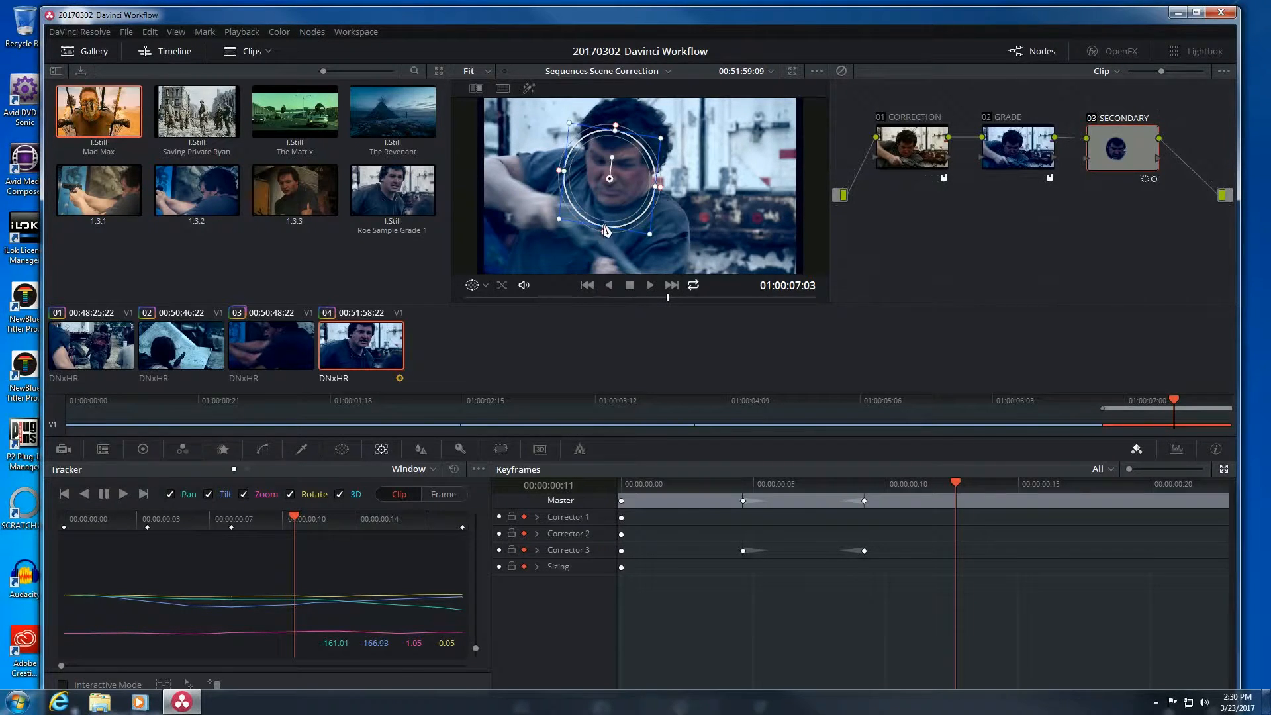
Reshape and shift the face window near the clip end, realigning it at frame 15.
{"action": "left_click_drag", "start_coordinate": [606, 230], "coordinate": [641, 232]}
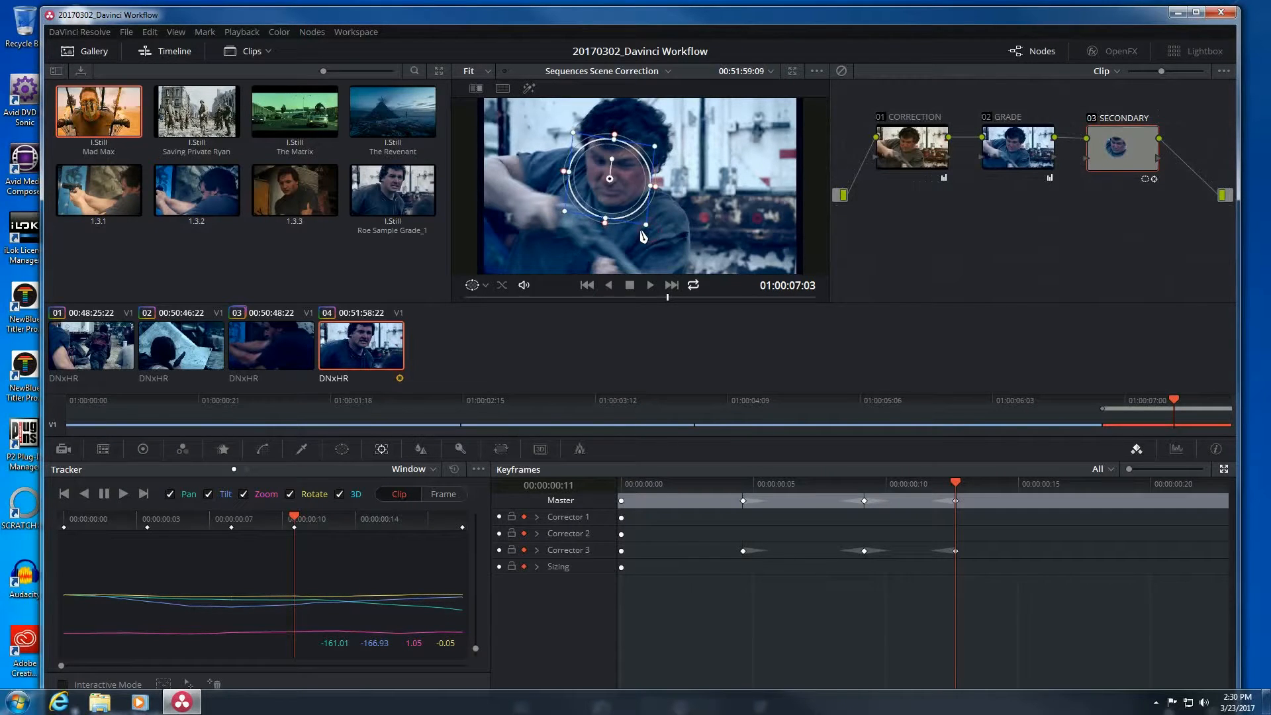
{"action": "left_click_drag", "start_coordinate": [627, 172], "coordinate": [633, 166]}
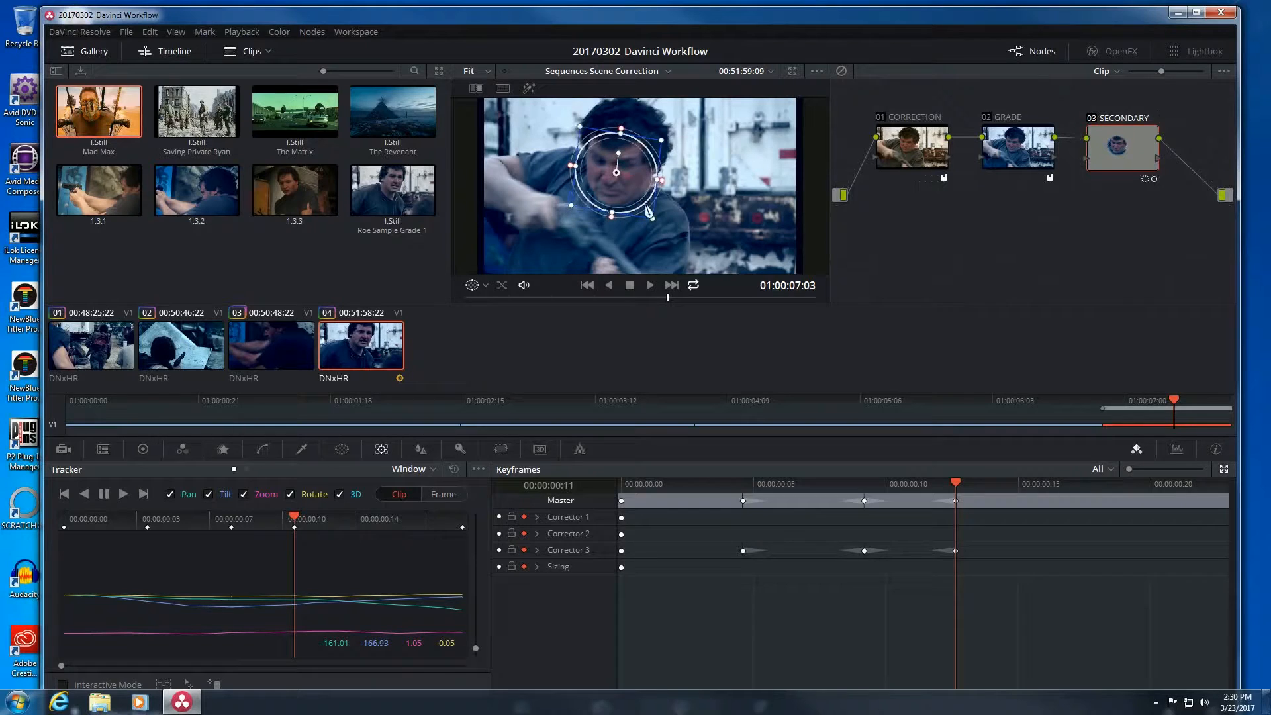
{"action": "left_click_drag", "start_coordinate": [652, 221], "coordinate": [652, 223]}
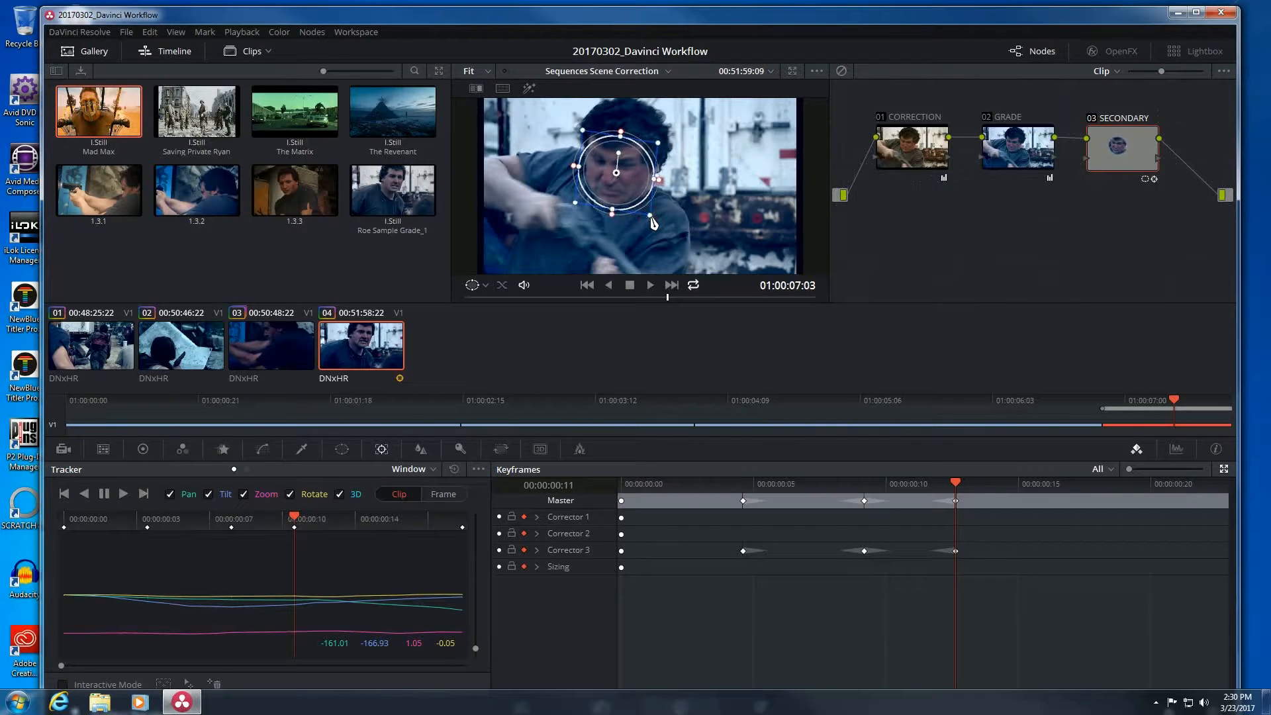
{"action": "left_click_drag", "start_coordinate": [924, 484], "coordinate": [1083, 487]}
{"action": "left_click_drag", "start_coordinate": [617, 166], "coordinate": [613, 166]}
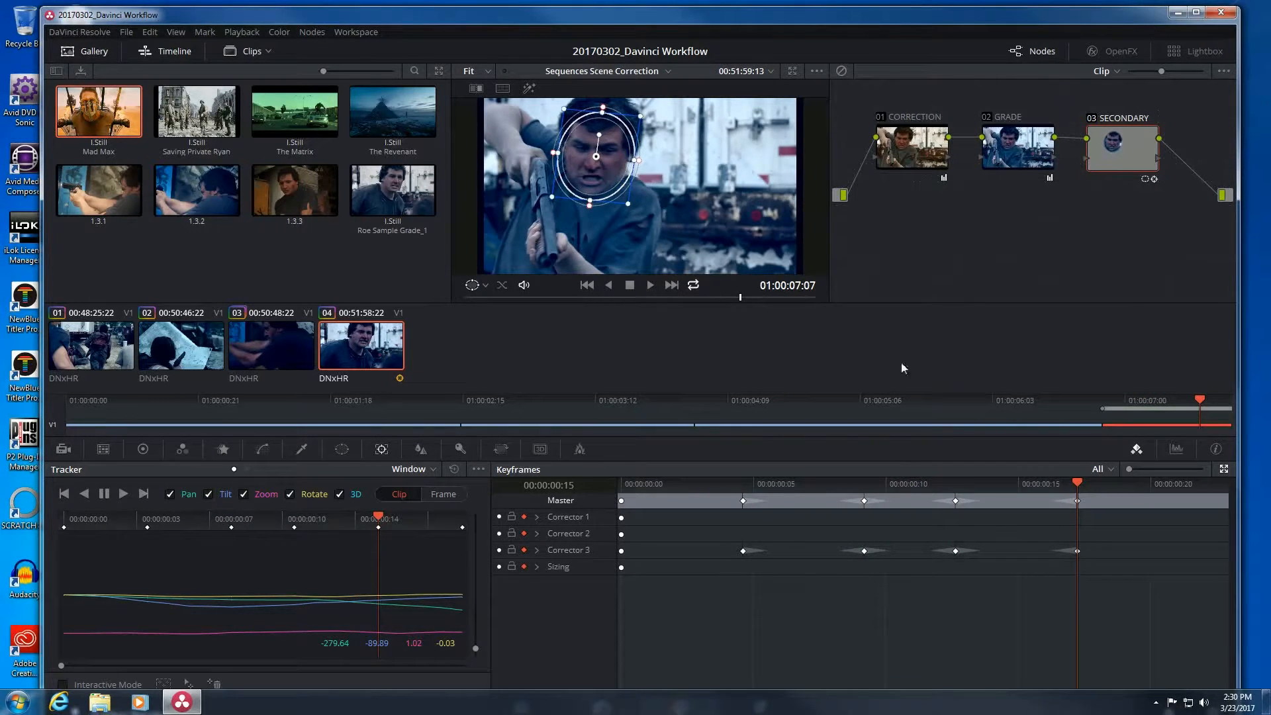
From frame 18 to the last frame, move and shrink the window into a taller oval on the face.
{"action": "left_click_drag", "start_coordinate": [1106, 483], "coordinate": [1167, 484]}
{"action": "left_click_drag", "start_coordinate": [598, 162], "coordinate": [588, 159]}
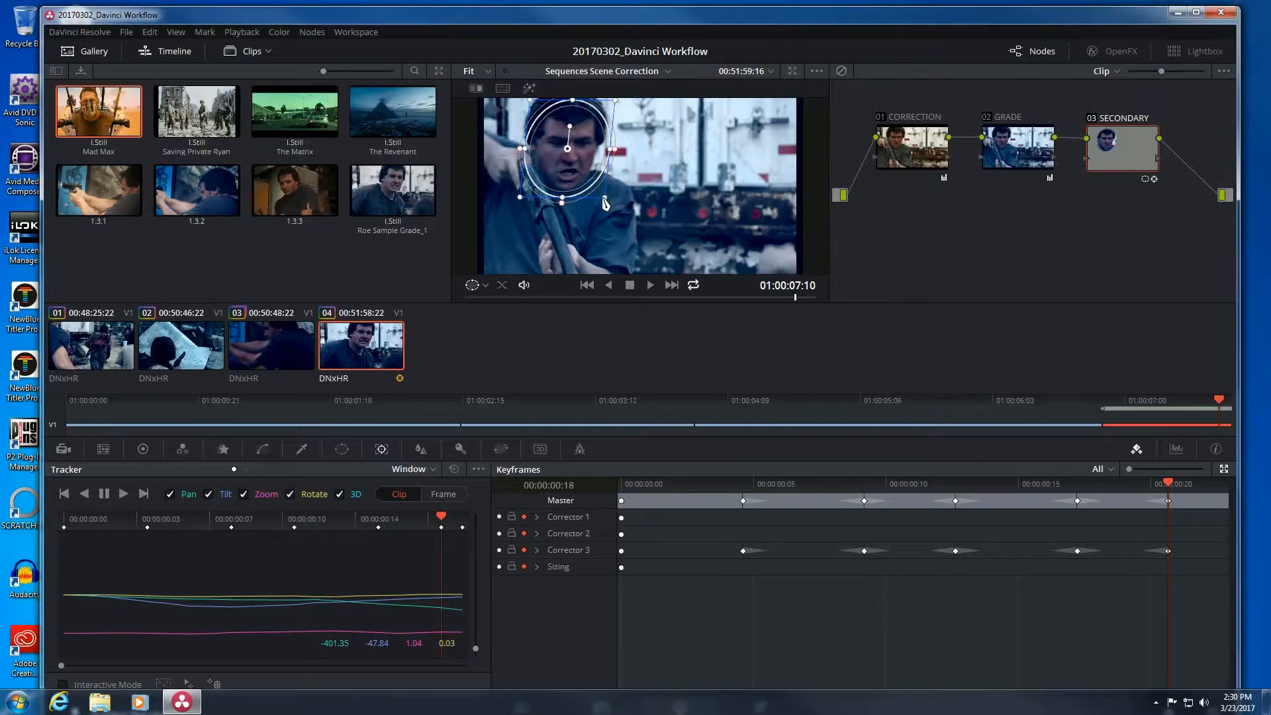
{"action": "left_click_drag", "start_coordinate": [605, 199], "coordinate": [598, 195]}
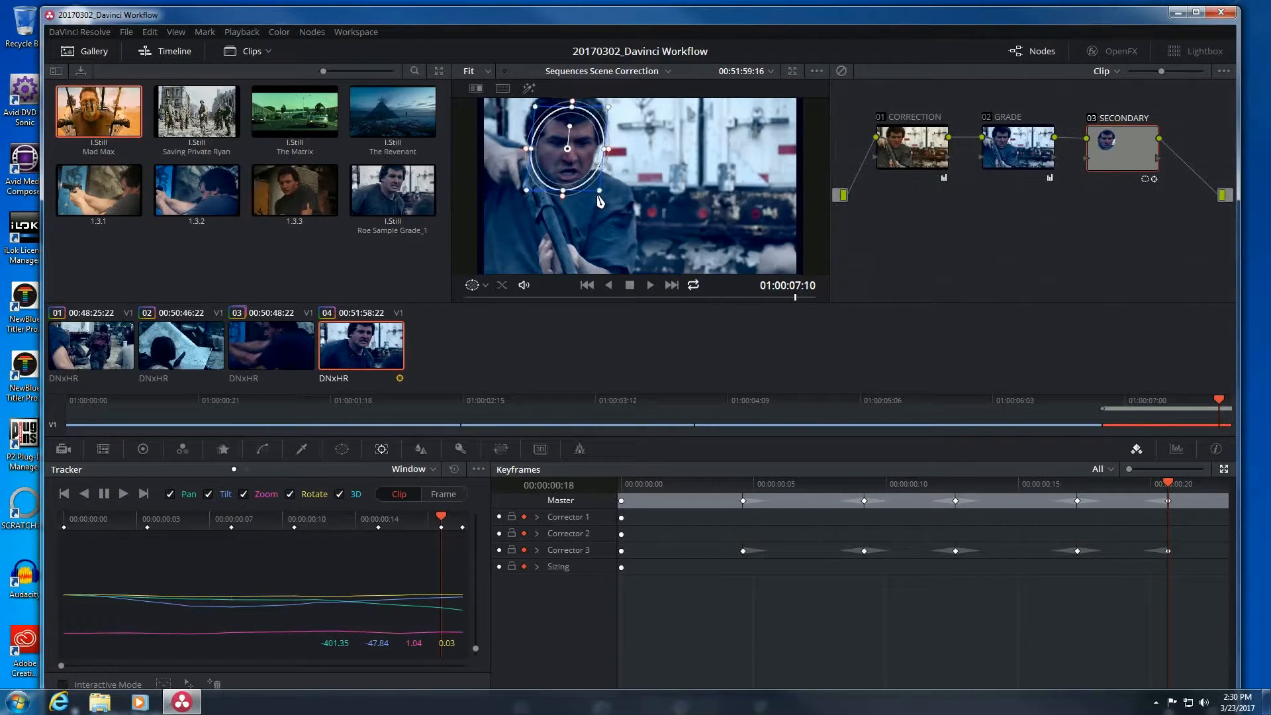
{"action": "left_click_drag", "start_coordinate": [586, 146], "coordinate": [586, 151]}
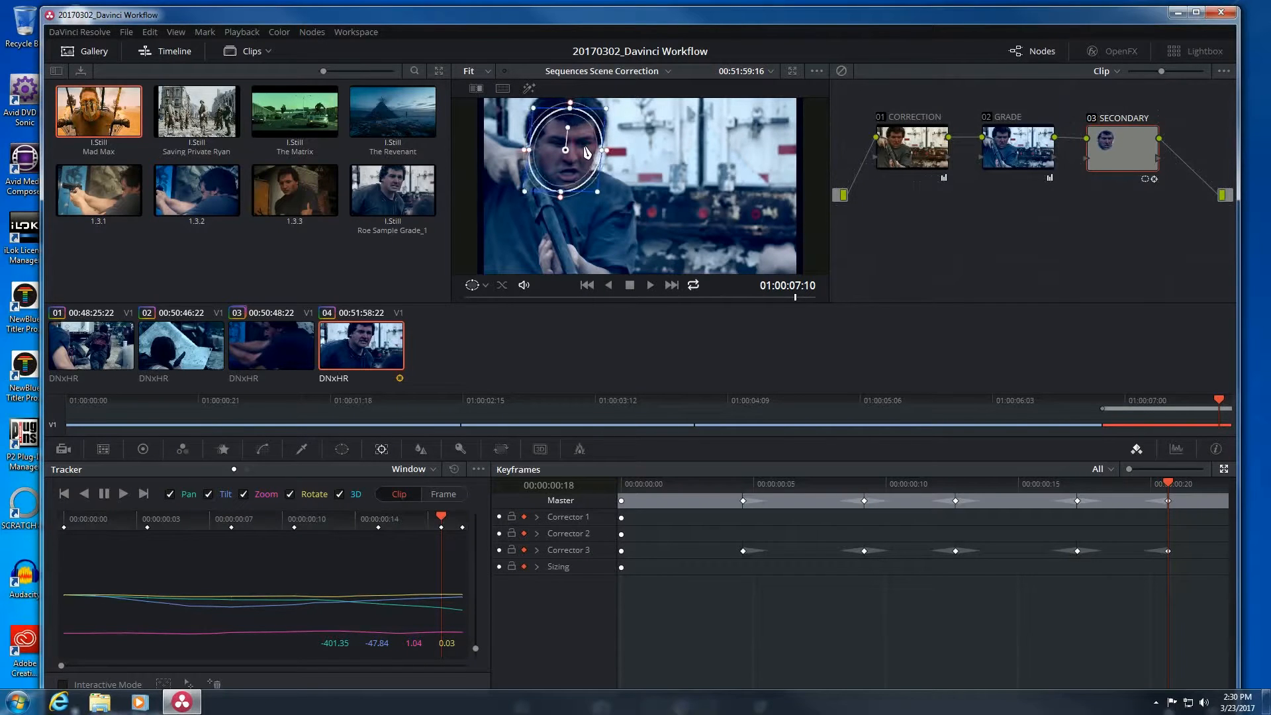
{"action": "left_click_drag", "start_coordinate": [600, 197], "coordinate": [599, 197]}
{"action": "left_click", "coordinate": [1199, 484]}
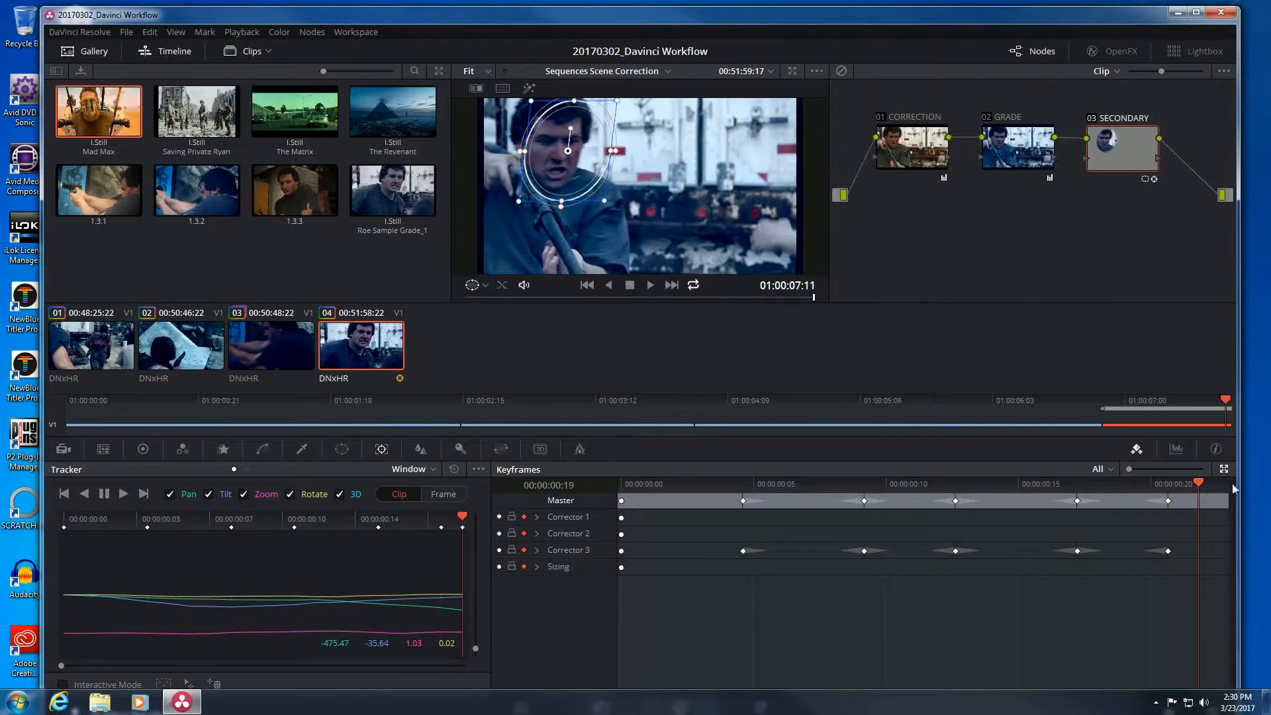
{"action": "left_click_drag", "start_coordinate": [570, 154], "coordinate": [564, 152]}
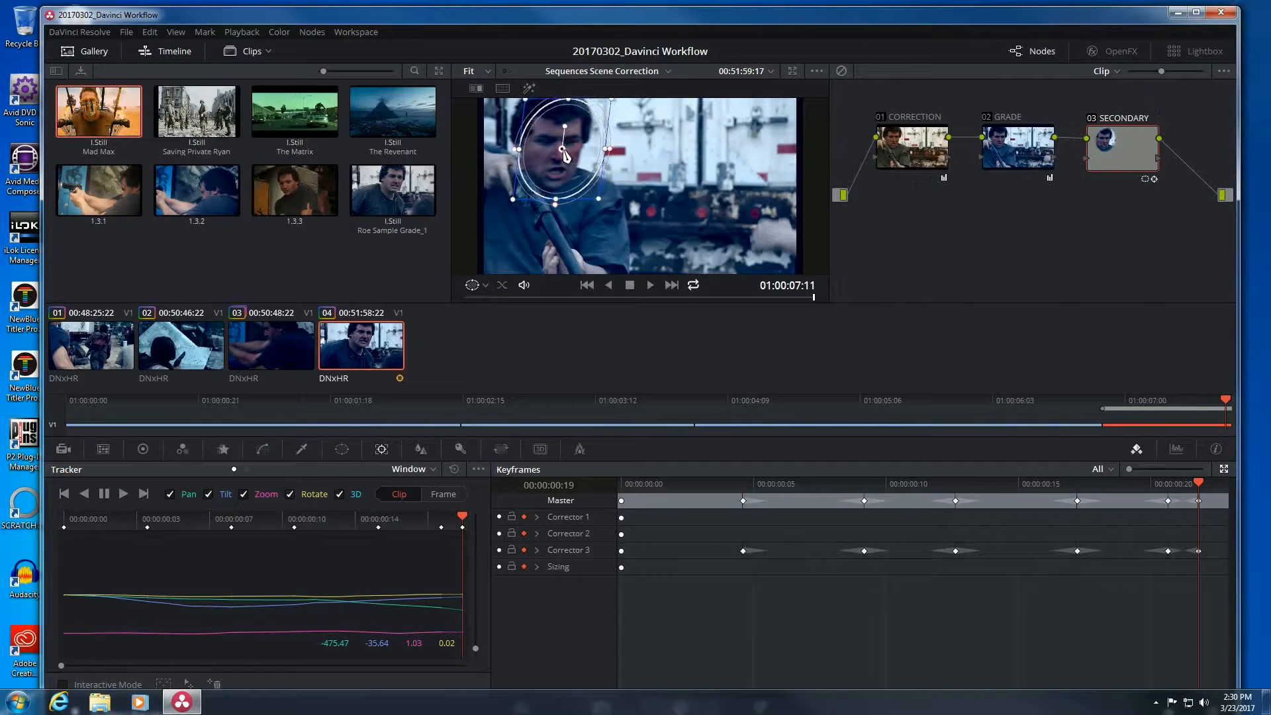
{"action": "left_click_drag", "start_coordinate": [598, 200], "coordinate": [578, 154]}
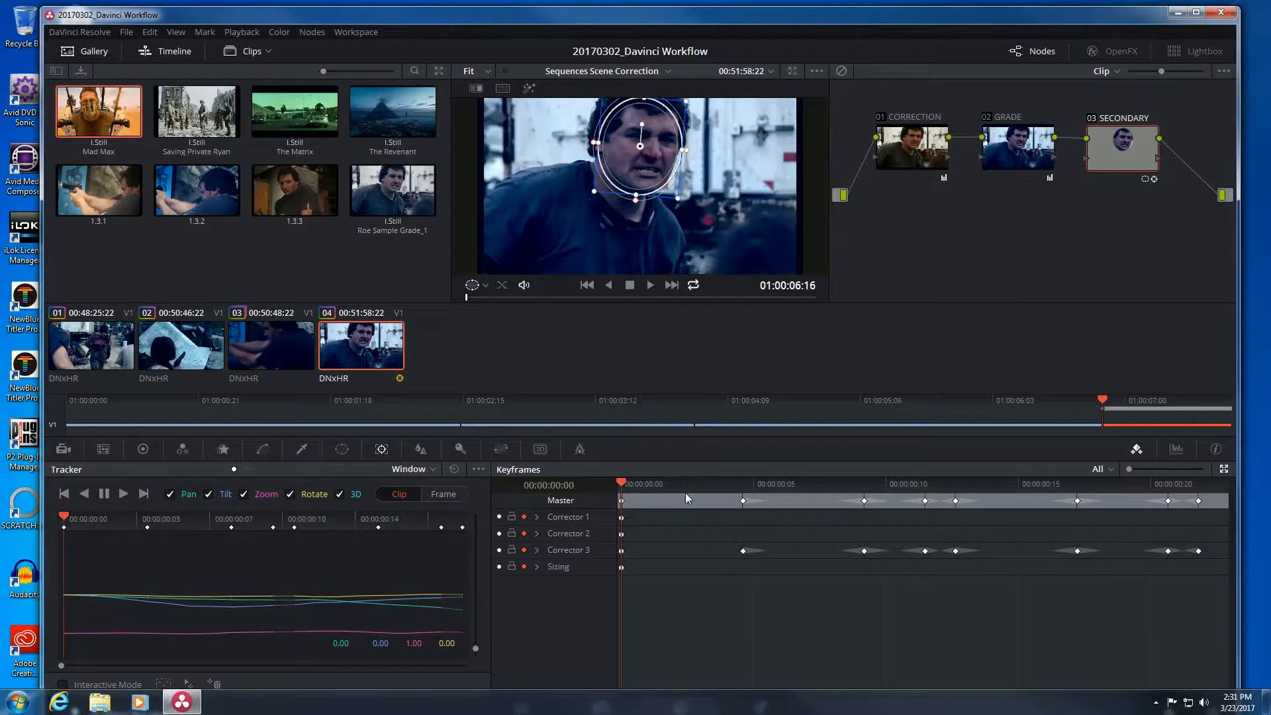
Scrub and loop-play clip 04 to confirm the window stays on the face, then enlarge the viewer.
{"action": "left_click", "coordinate": [666, 488]}
{"action": "left_click_drag", "start_coordinate": [666, 487], "coordinate": [804, 502]}
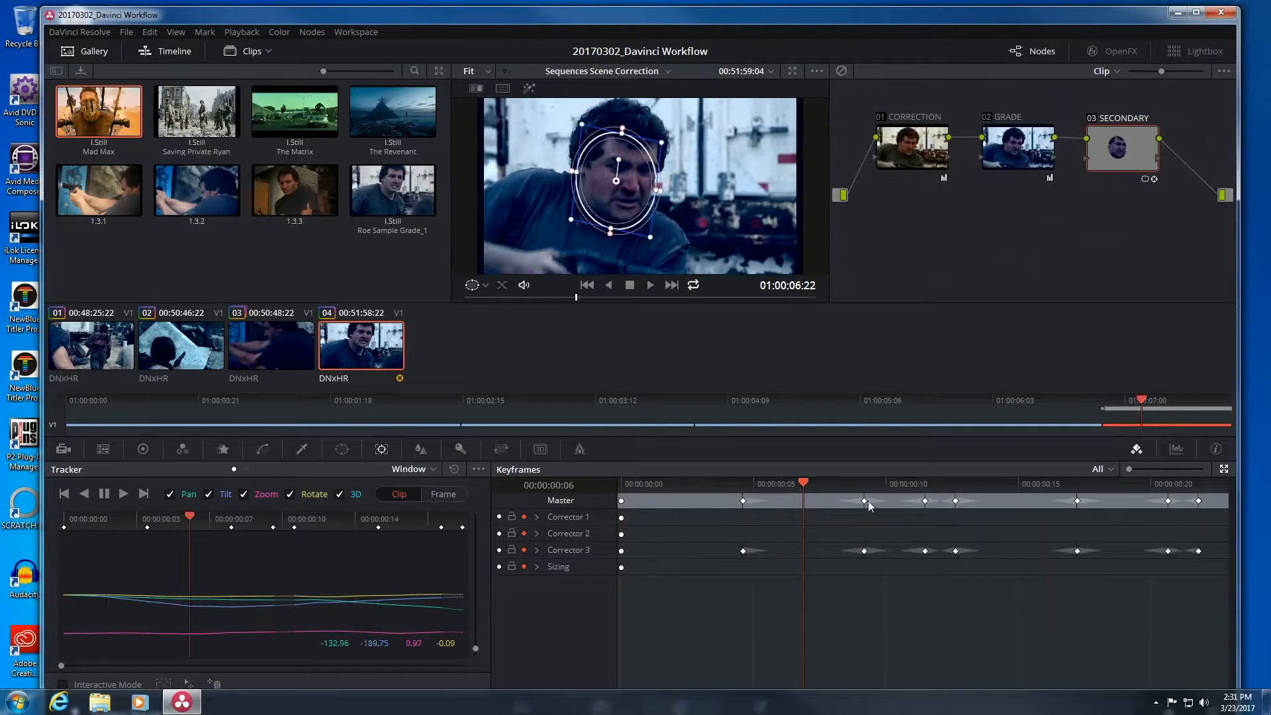
{"action": "left_click_drag", "start_coordinate": [675, 488], "coordinate": [1255, 528]}
{"action": "key", "text": "space"}
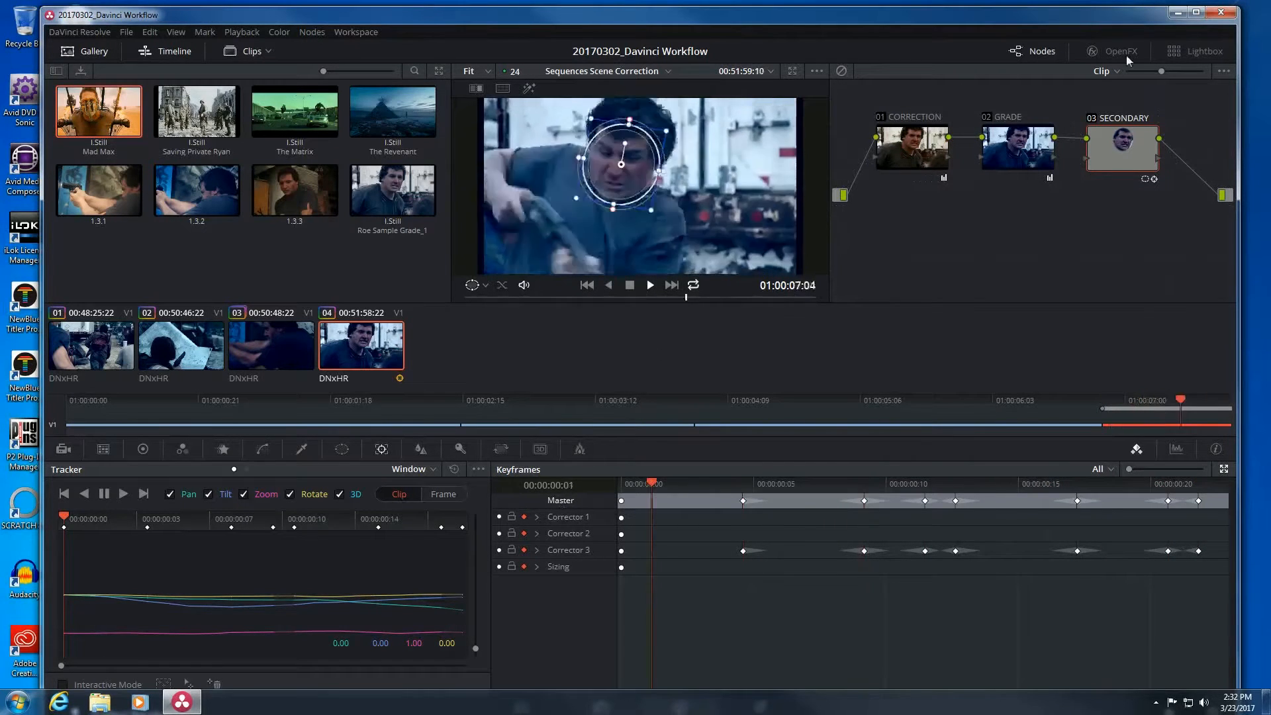
{"action": "left_click", "coordinate": [789, 70]}
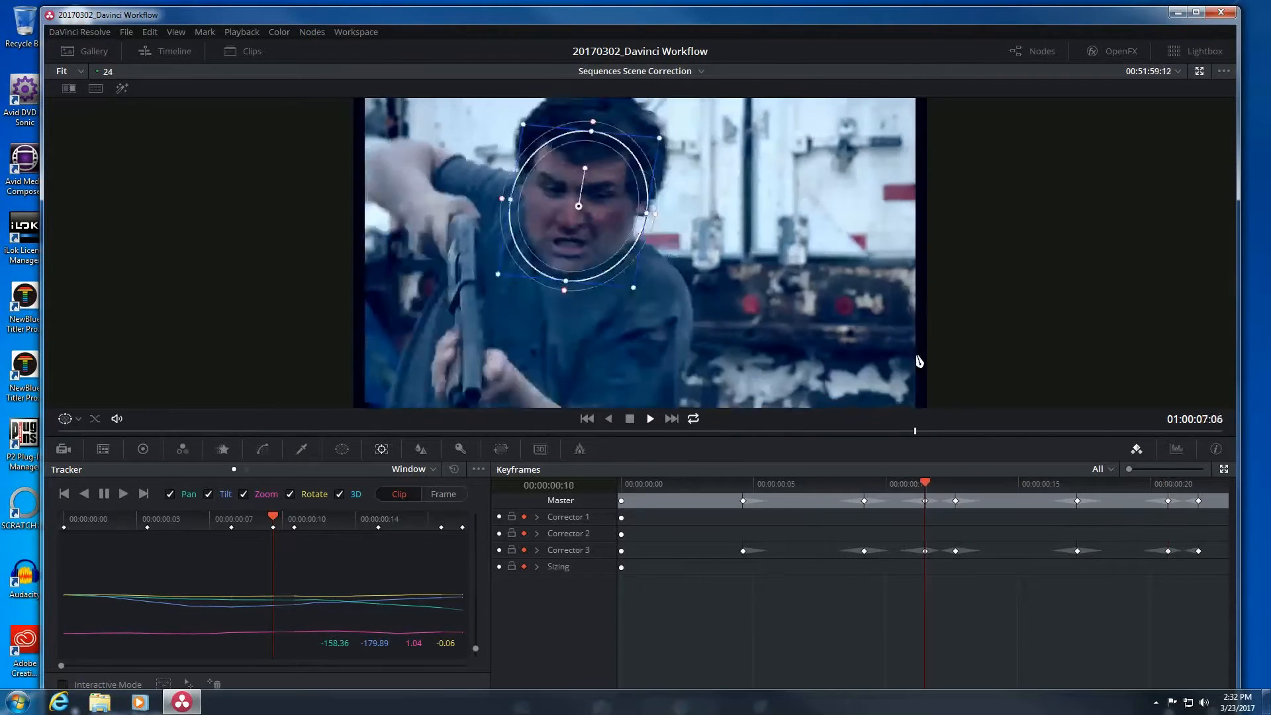
Step through the clip in the enlarged viewer to check the window, then exit to the normal layout.
{"action": "left_click", "coordinate": [835, 483]}
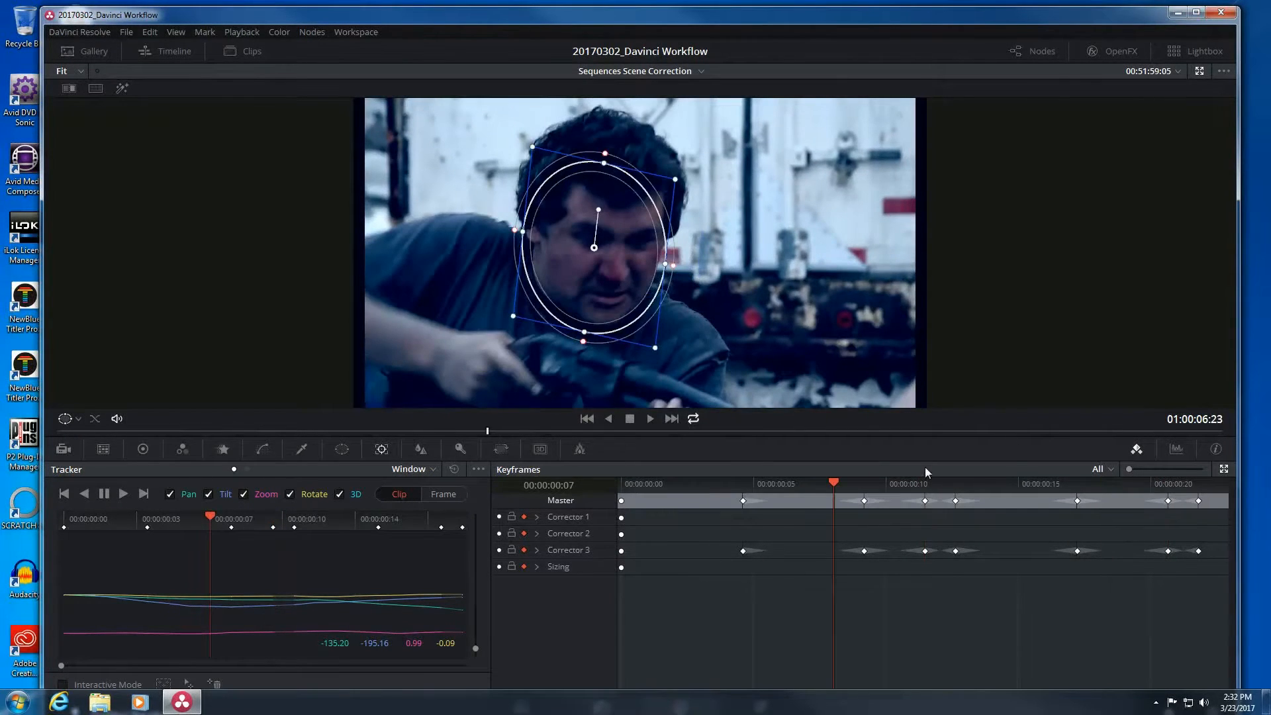
{"action": "left_click", "coordinate": [649, 483]}
{"action": "left_click_drag", "start_coordinate": [662, 488], "coordinate": [1198, 501]}
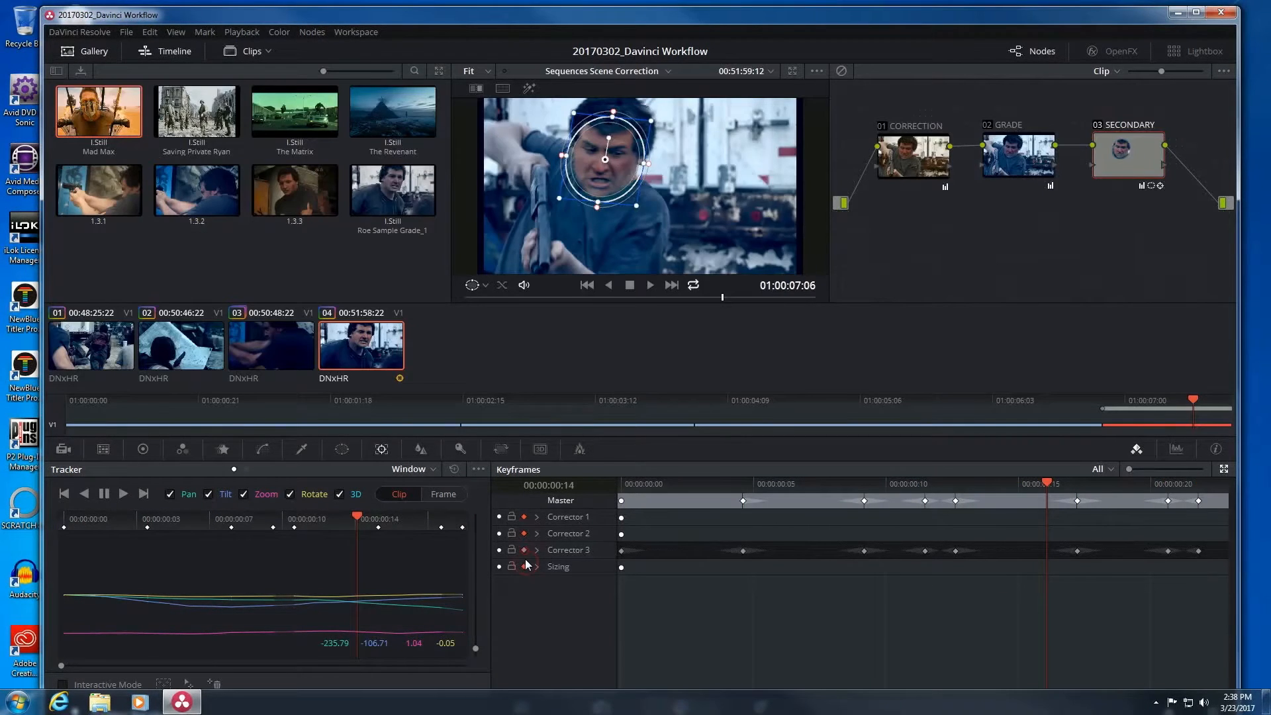
{"action": "left_click", "coordinate": [524, 566]}
{"action": "left_click", "coordinate": [524, 550]}
Play the clip and inspect Corrector 3's Circ Win keyframe rows in the Keyframes editor.
{"action": "left_click", "coordinate": [654, 488]}
{"action": "key", "text": "space"}
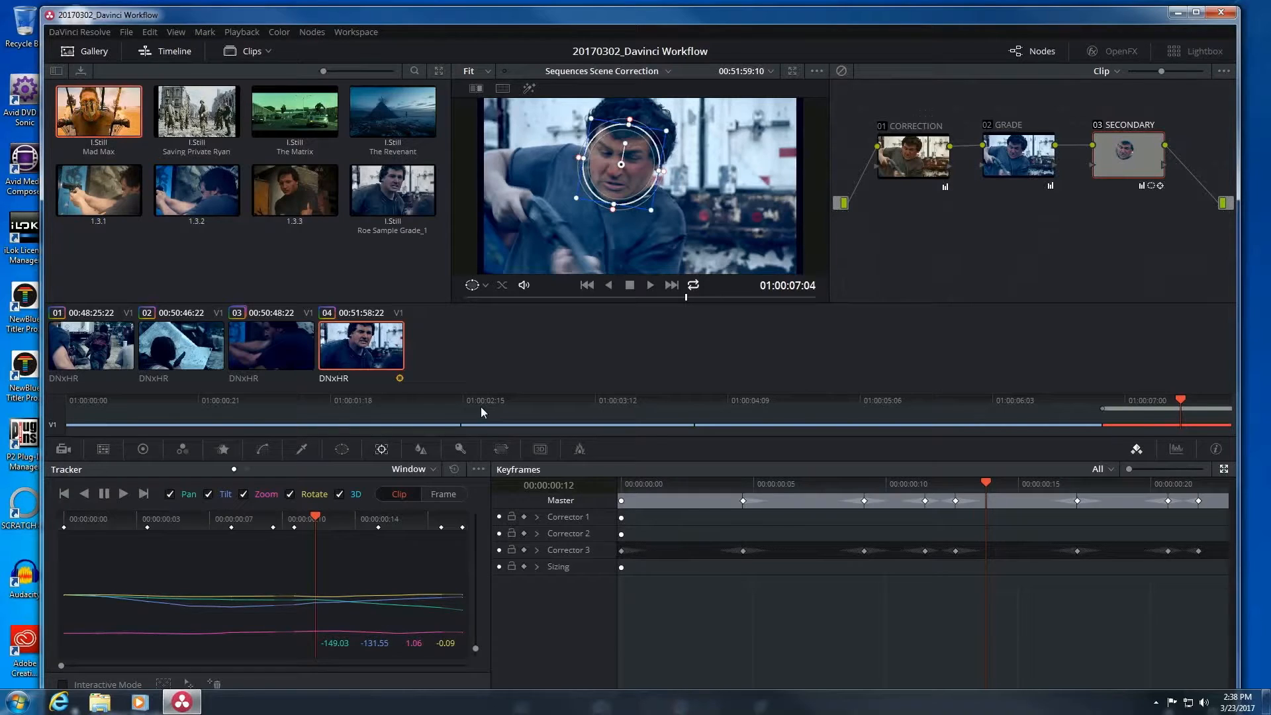
{"action": "left_click", "coordinate": [537, 550]}
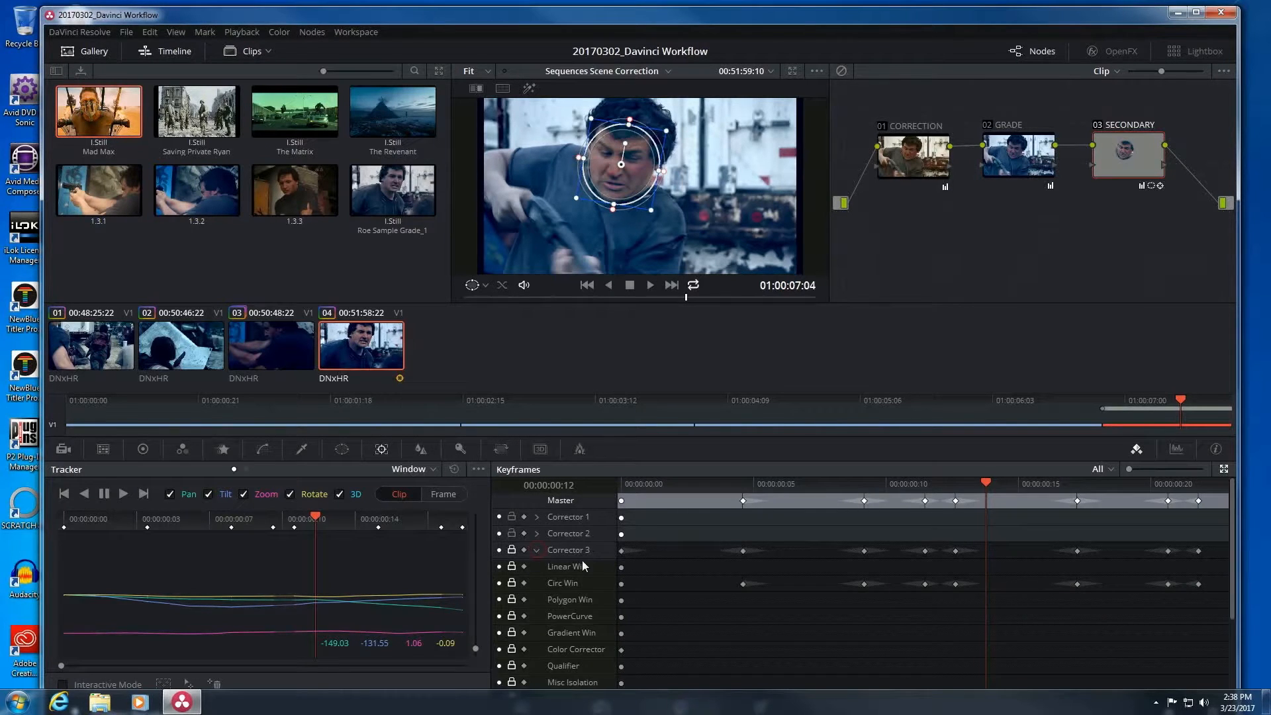
{"action": "scroll", "coordinate": [581, 560], "scroll_direction": "down", "scroll_amount": 1}
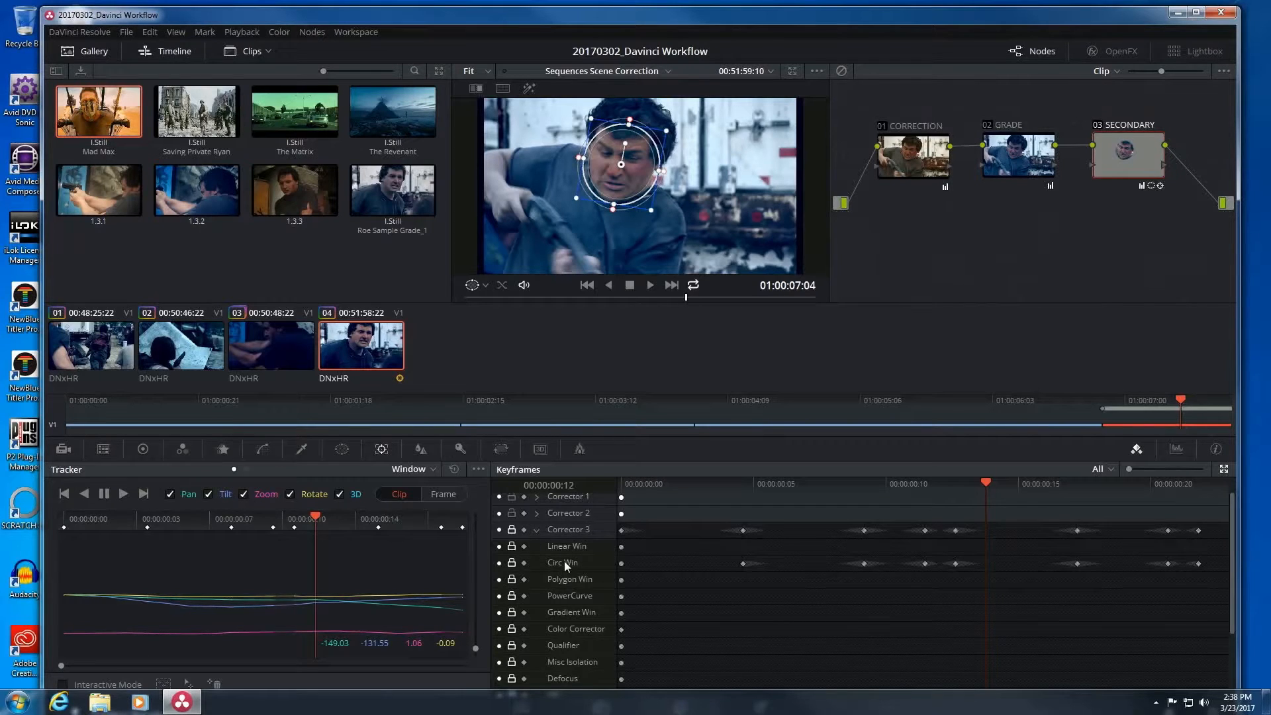
{"action": "scroll", "coordinate": [564, 561], "scroll_direction": "down", "scroll_amount": 4}
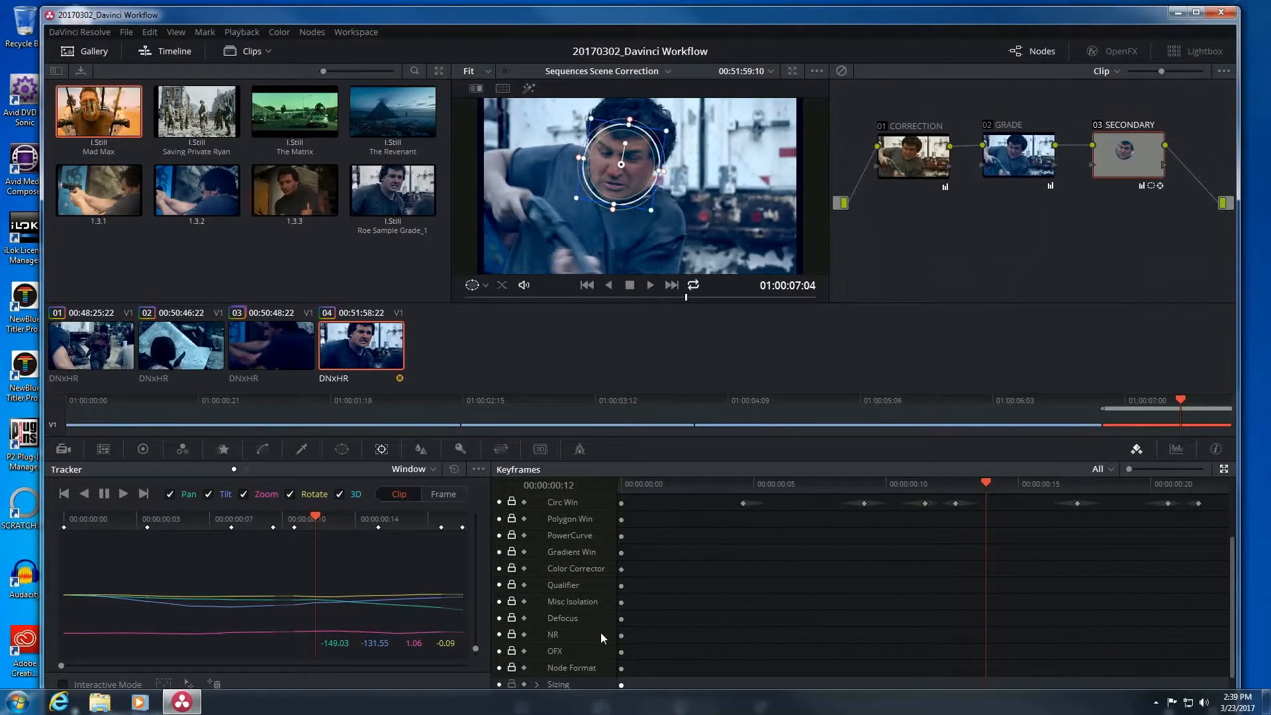
{"action": "scroll", "coordinate": [573, 610], "scroll_direction": "up", "scroll_amount": 4}
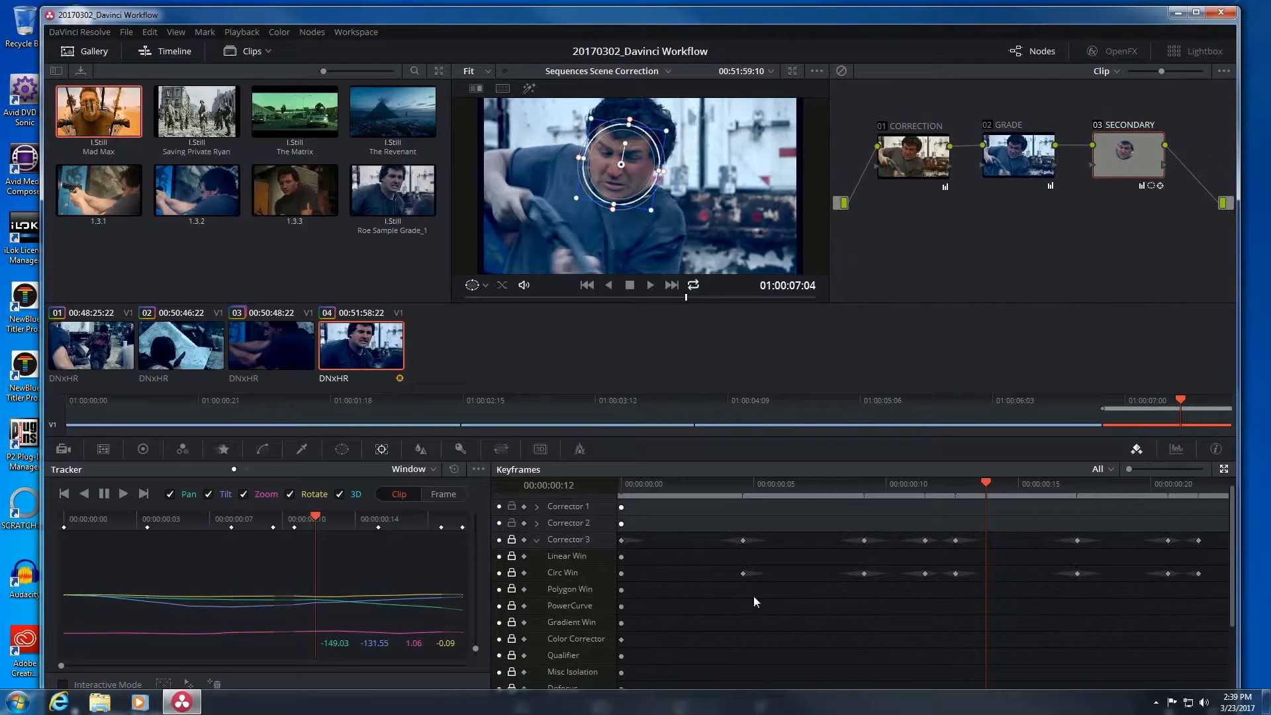
{"action": "left_click", "coordinate": [527, 539]}
Scrub across the clip, move the SECONDARY node up, and show the Curves controls.
{"action": "left_click_drag", "start_coordinate": [681, 482], "coordinate": [1256, 530]}
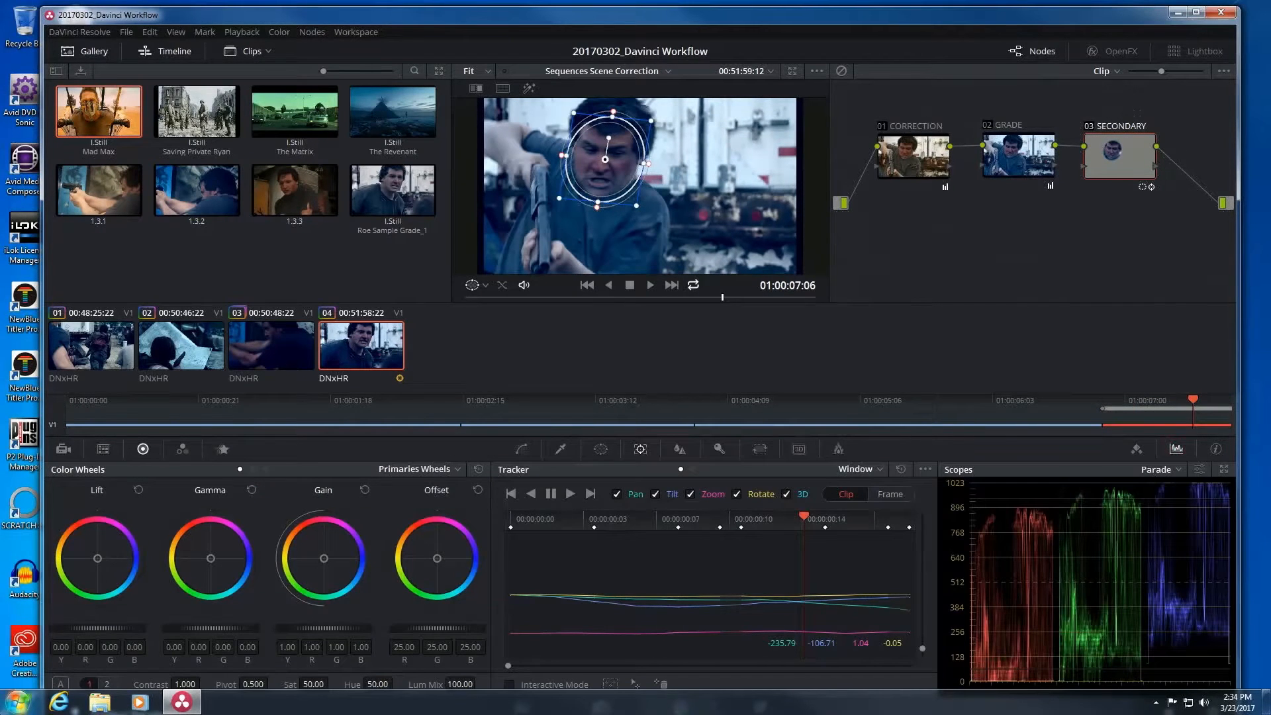
{"action": "mouse_move", "coordinate": [1120, 172]}
{"action": "left_mouse_down"}
{"action": "mouse_move", "coordinate": [1121, 156]}
{"action": "mouse_move", "coordinate": [1136, 175]}
{"action": "left_mouse_up"}
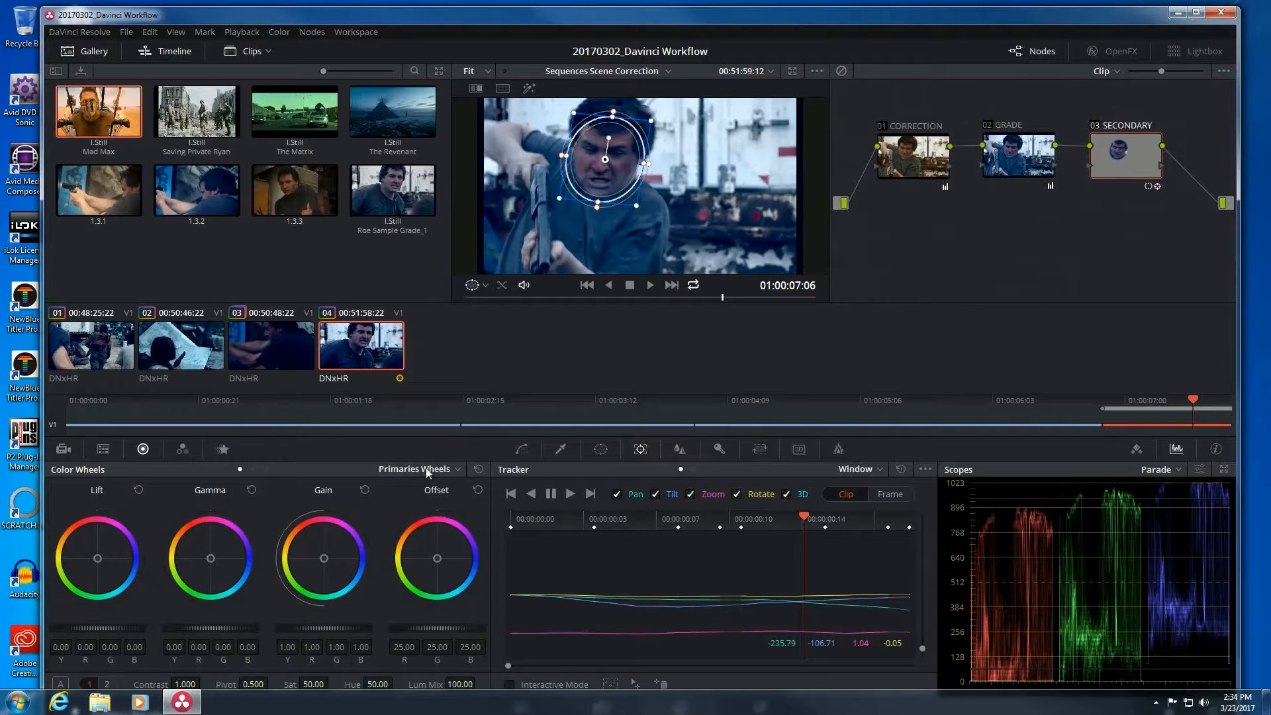
{"action": "left_click", "coordinate": [520, 452]}
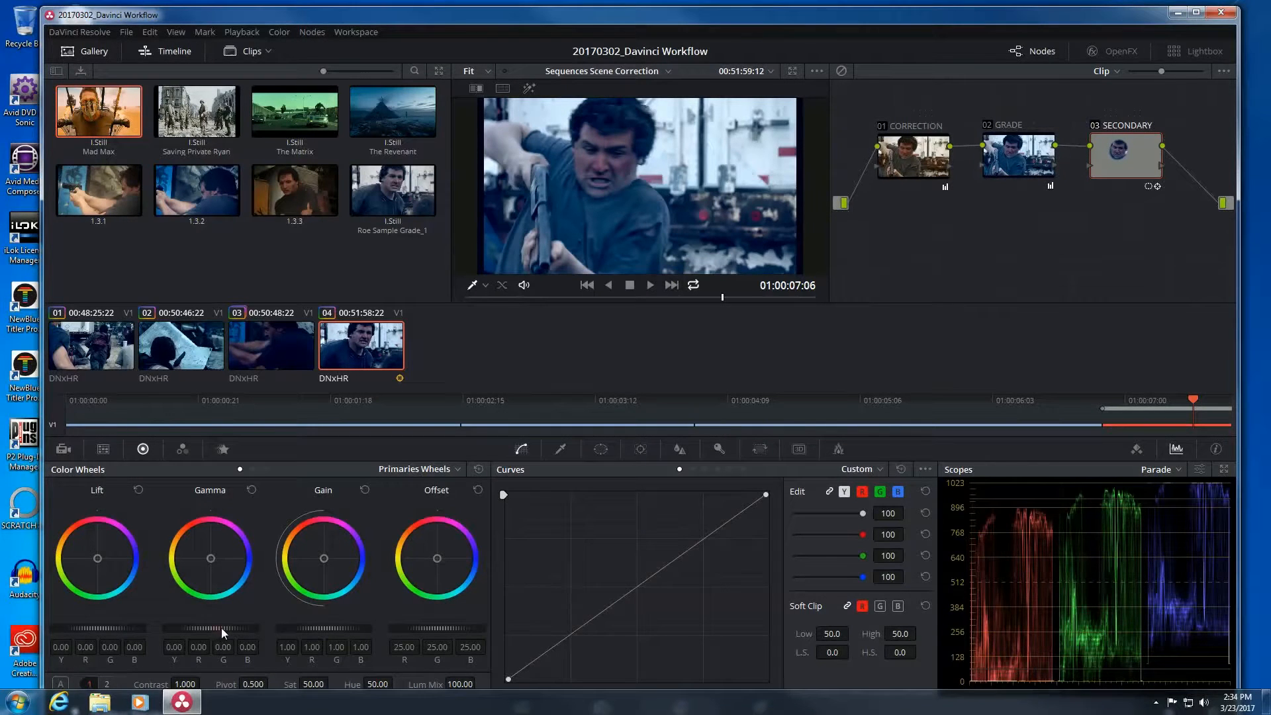
Warm the man's face: Gamma 0.06, 0.17, 0.04, -0.02, slightly raised and red-leaning.
{"action": "left_click_drag", "start_coordinate": [300, 629], "coordinate": [359, 630]}
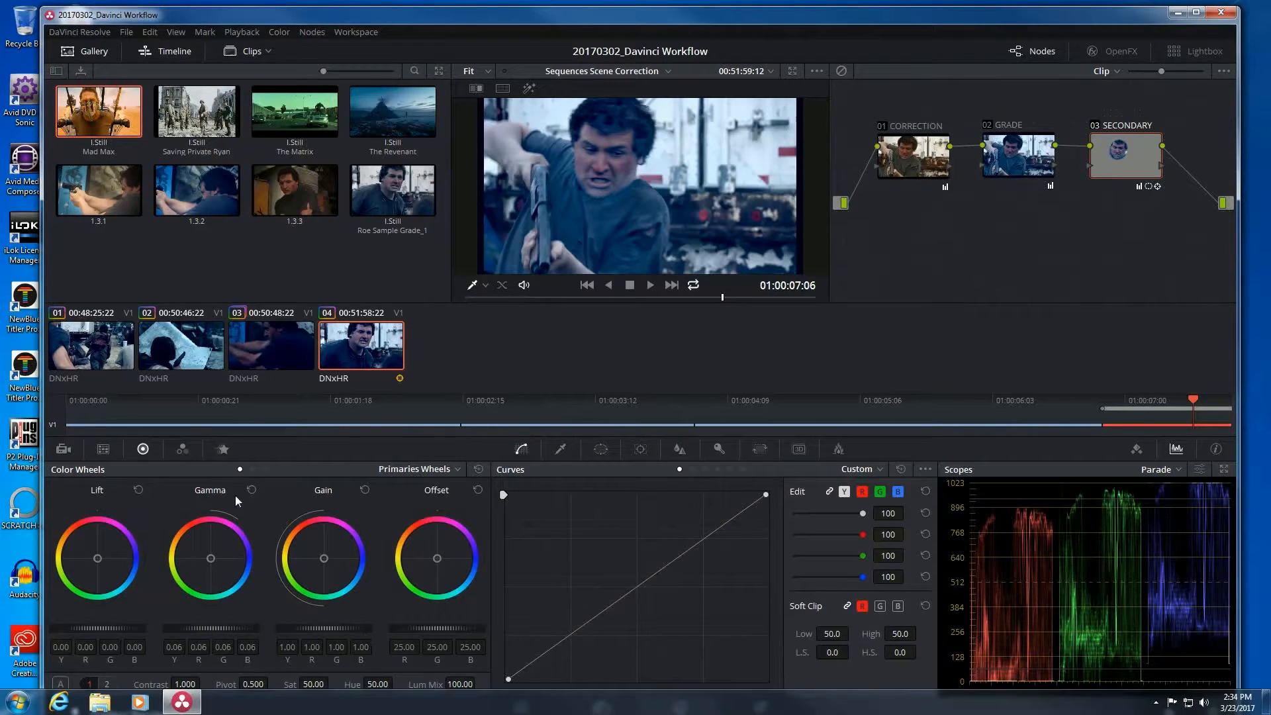
{"action": "left_click_drag", "start_coordinate": [207, 559], "coordinate": [162, 536]}
{"action": "left_click_drag", "start_coordinate": [157, 529], "coordinate": [166, 534]}
{"action": "left_click_drag", "start_coordinate": [213, 559], "coordinate": [130, 478]}
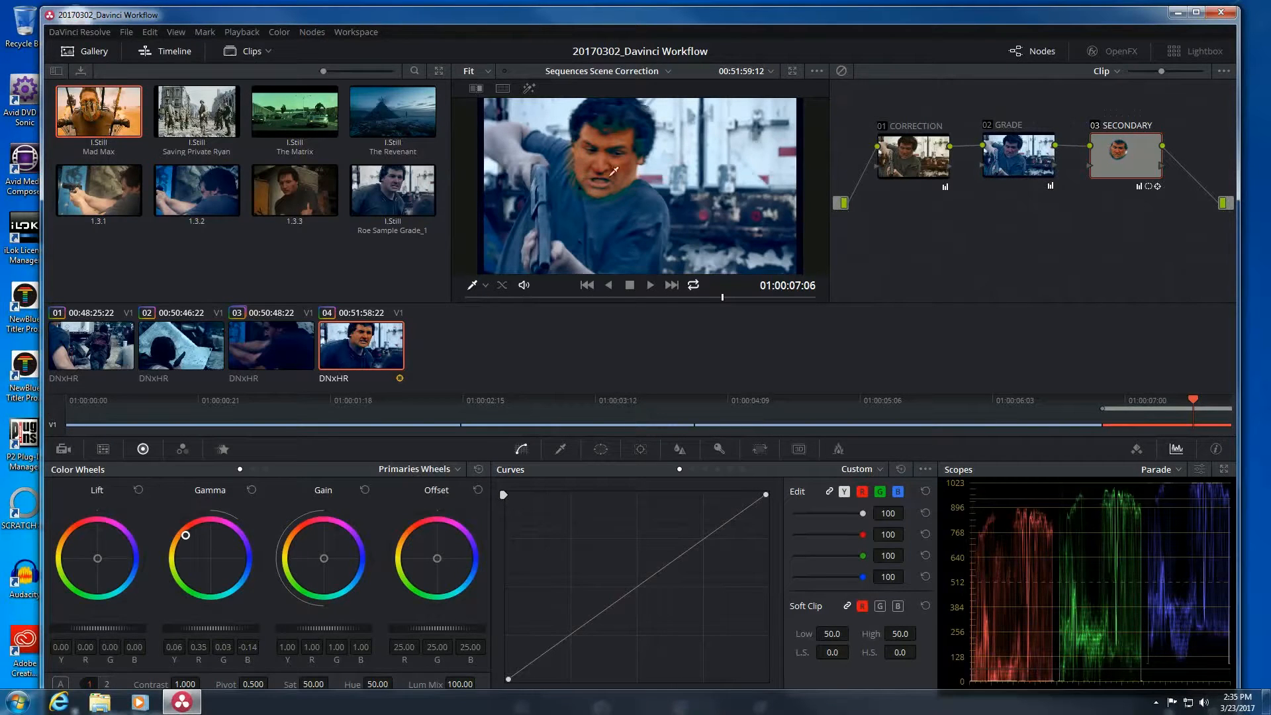
{"action": "left_click_drag", "start_coordinate": [1116, 400], "coordinate": [1149, 416]}
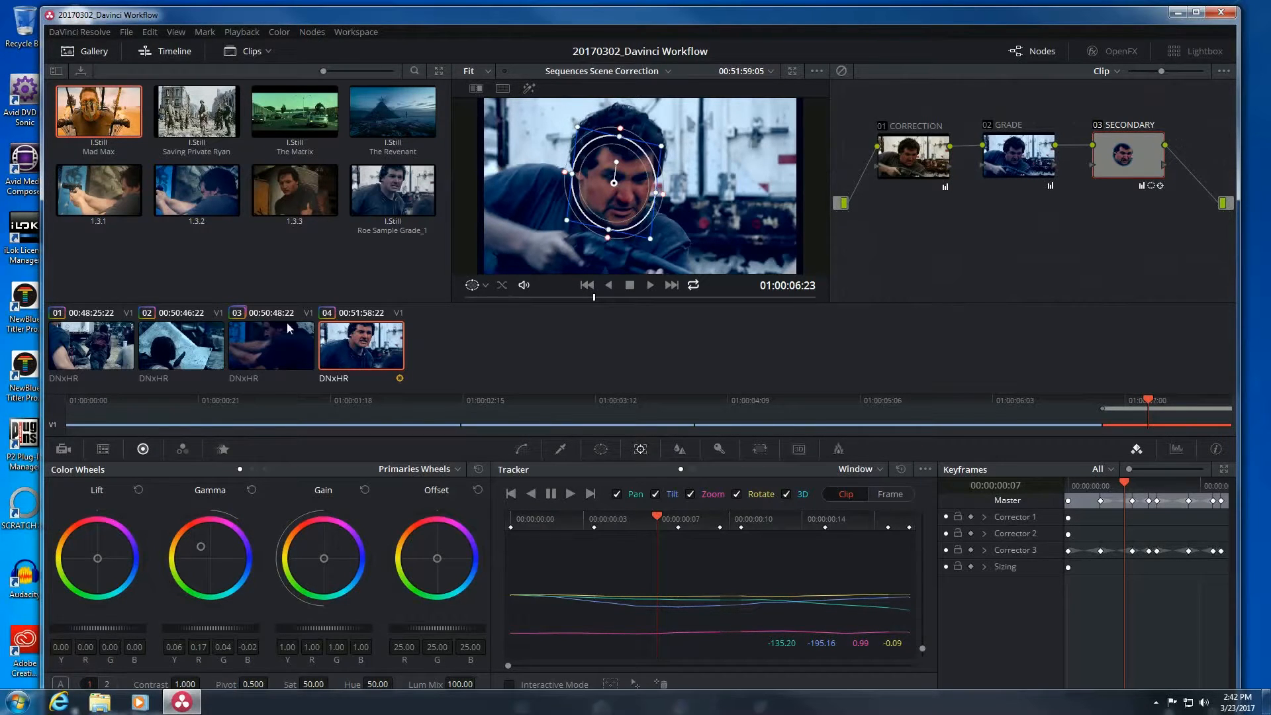
Switch to clip 02 with the woman and show the window shape controls.
{"action": "left_click", "coordinate": [245, 345]}
{"action": "left_click", "coordinate": [201, 352]}
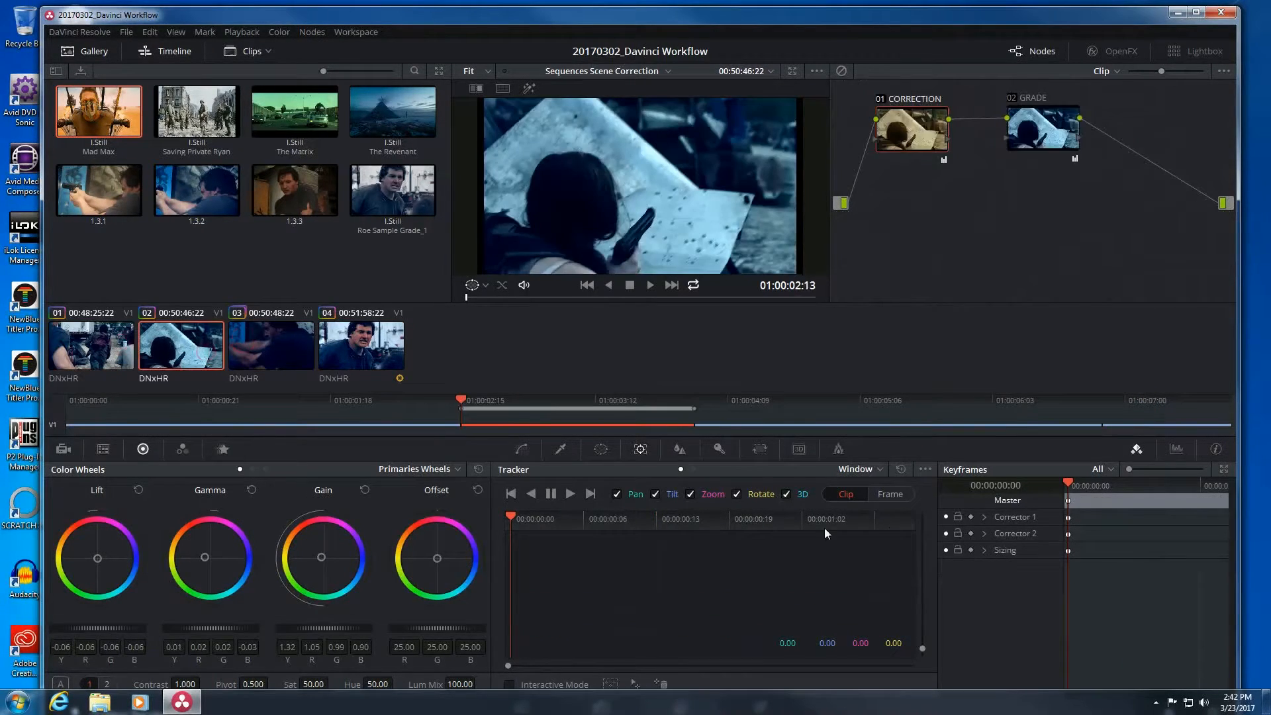
{"action": "left_click", "coordinate": [600, 448]}
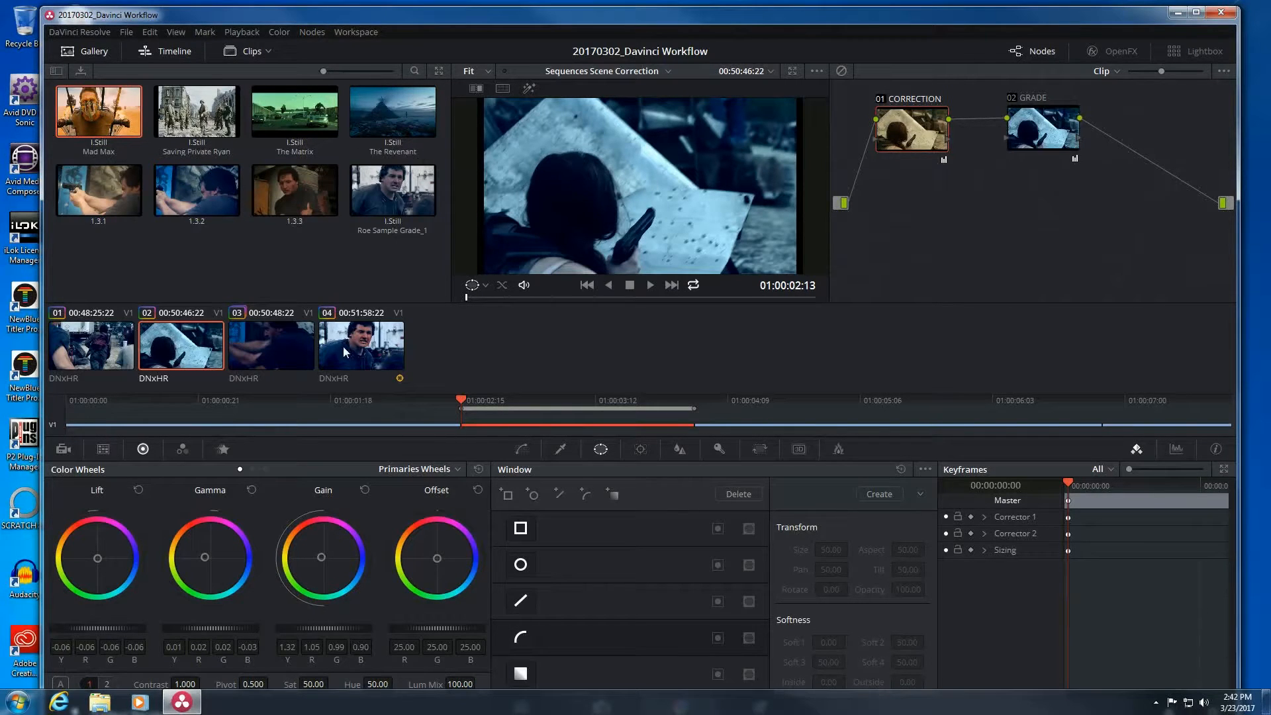
Add and reshape a linear window around the woman, then undo it.
{"action": "left_click", "coordinate": [520, 601]}
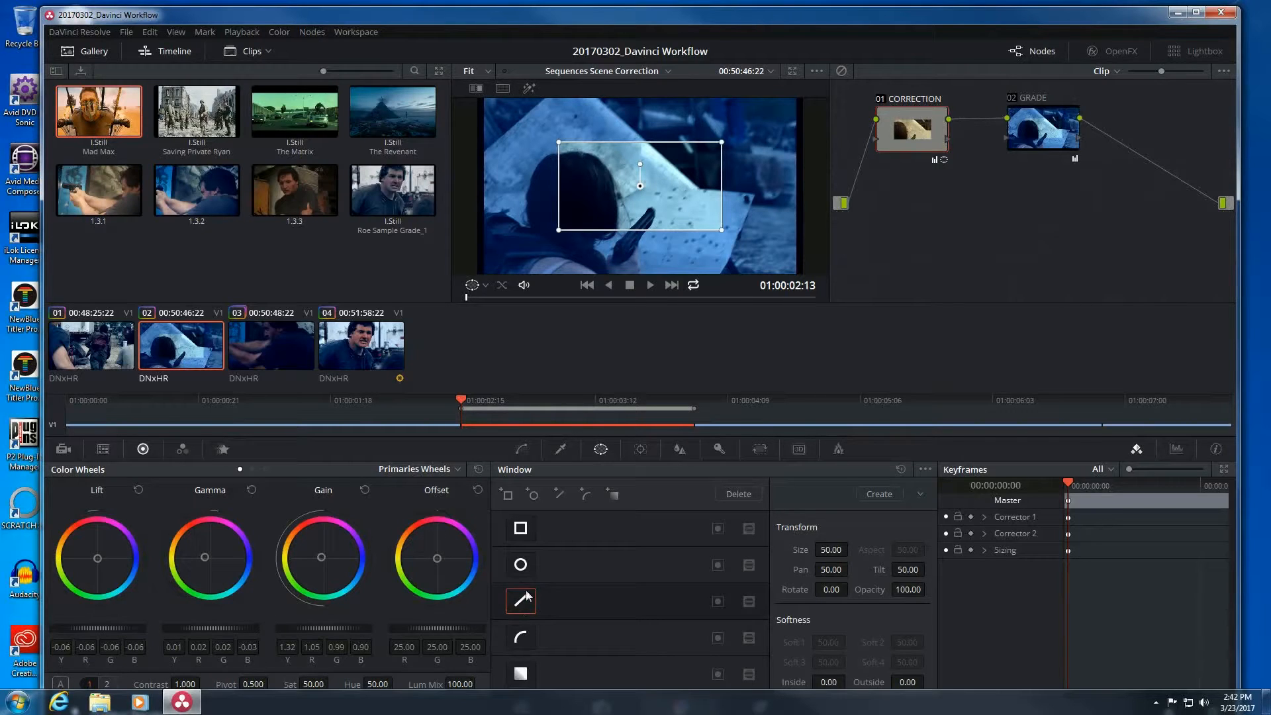
{"action": "left_click_drag", "start_coordinate": [721, 142], "coordinate": [571, 120]}
{"action": "left_click", "coordinate": [659, 140]}
{"action": "left_click", "coordinate": [559, 167]}
{"action": "left_click_drag", "start_coordinate": [558, 166], "coordinate": [693, 255]}
{"action": "left_click", "coordinate": [575, 249]}
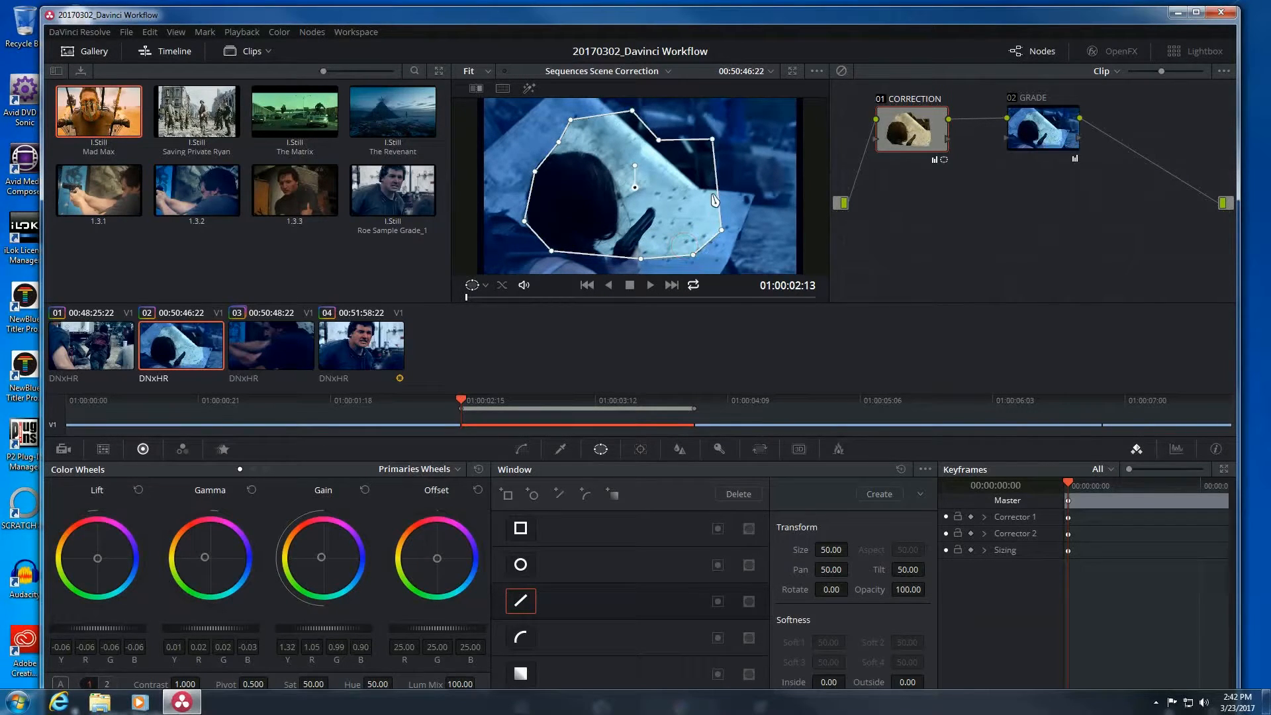
{"action": "left_click_drag", "start_coordinate": [717, 185], "coordinate": [743, 184]}
{"action": "key", "text": "ctrl+z"}
{"action": "key", "text": "ctrl+z"}
{"action": "key", "text": "ctrl+z"}
{"action": "key", "text": "ctrl+z"}
{"action": "key", "text": "ctrl+z"}
{"action": "key", "text": "ctrl+z"}
{"action": "key", "text": "ctrl+z"}
{"action": "key", "text": "ctrl+z"}
{"action": "key", "text": "ctrl+z"}
{"action": "key", "text": "ctrl+z"}
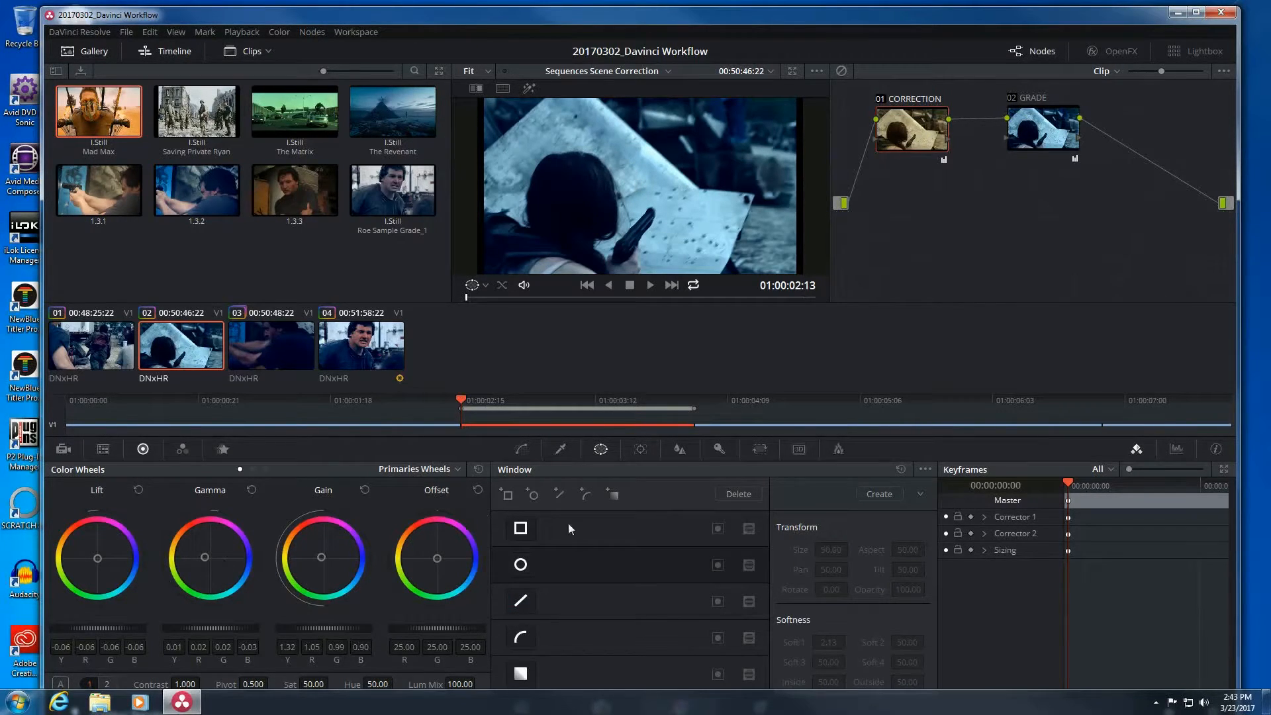
Enable a curve window on the Correction node and place three points near the paper.
{"action": "left_click", "coordinate": [523, 636]}
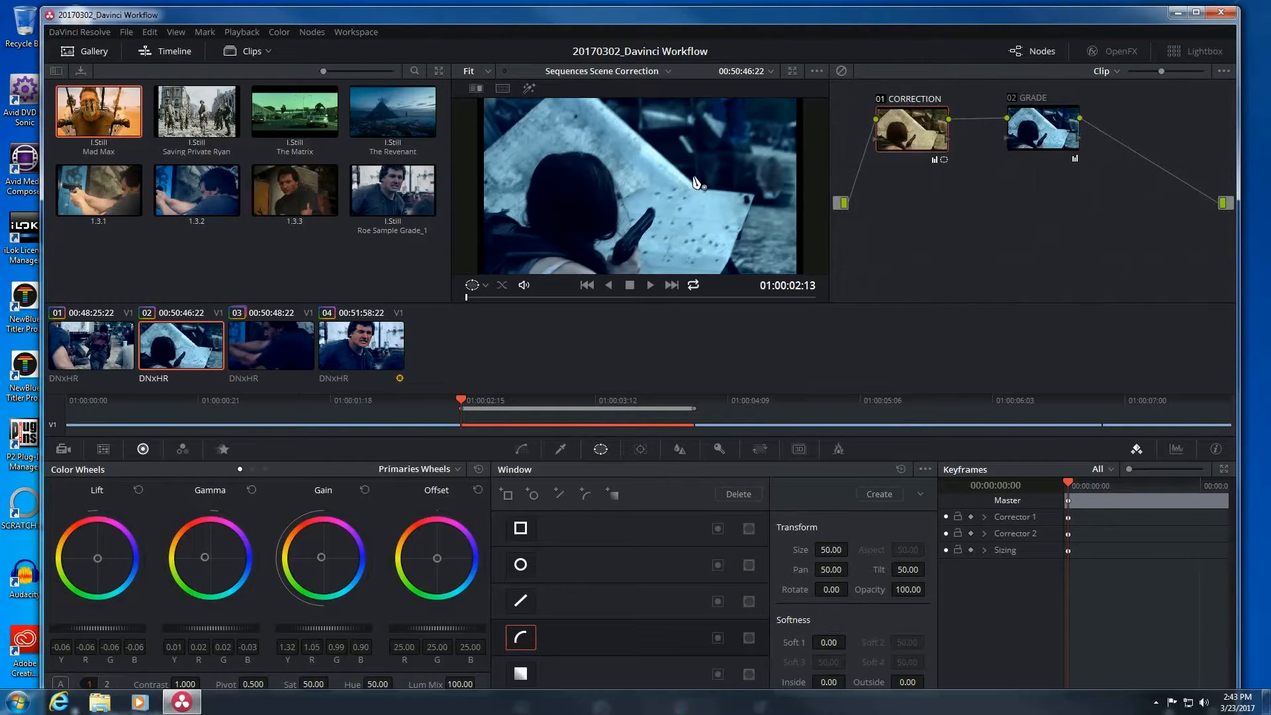
{"action": "left_click", "coordinate": [523, 639]}
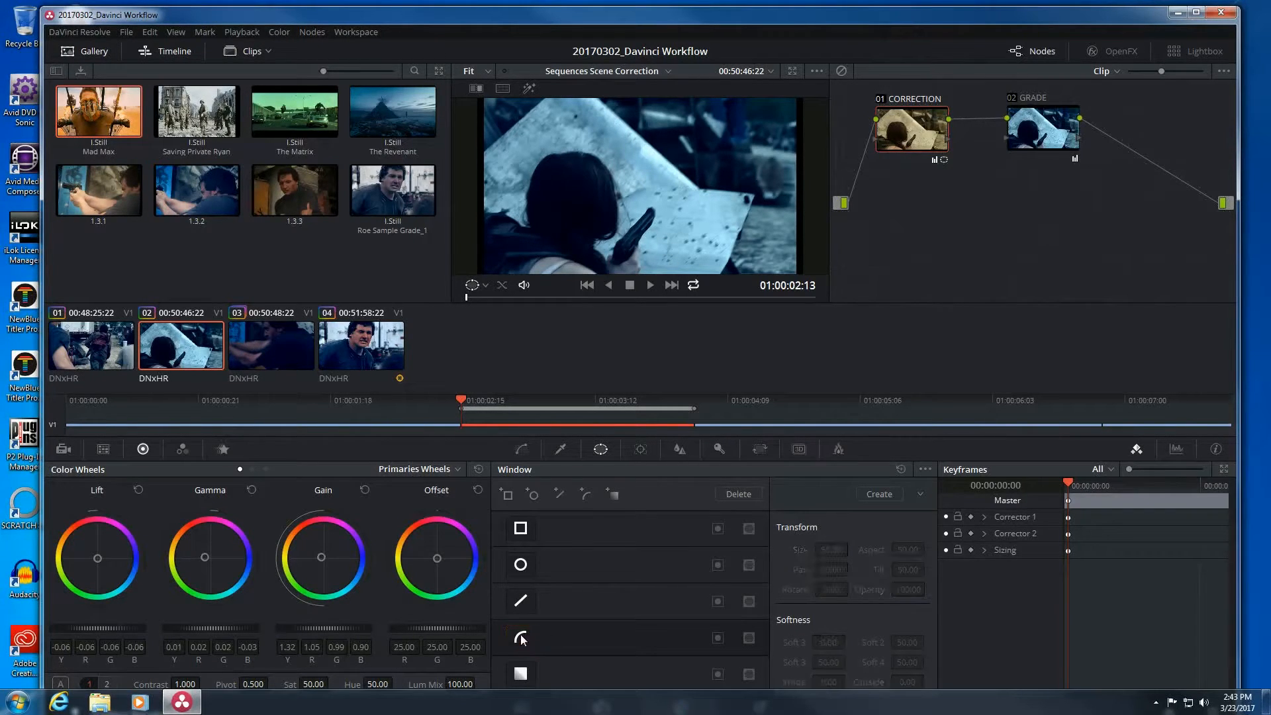
{"action": "left_click", "coordinate": [521, 639]}
{"action": "left_click", "coordinate": [606, 131]}
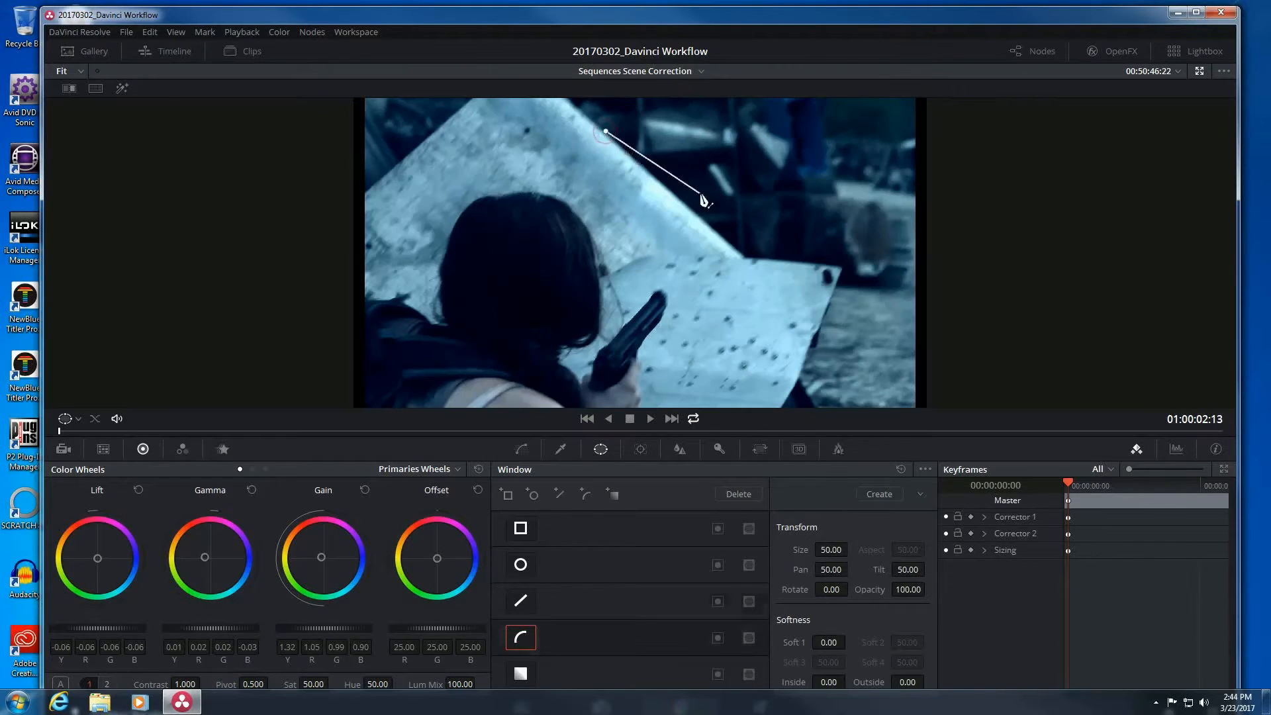
{"action": "left_click_drag", "start_coordinate": [765, 179], "coordinate": [796, 225]}
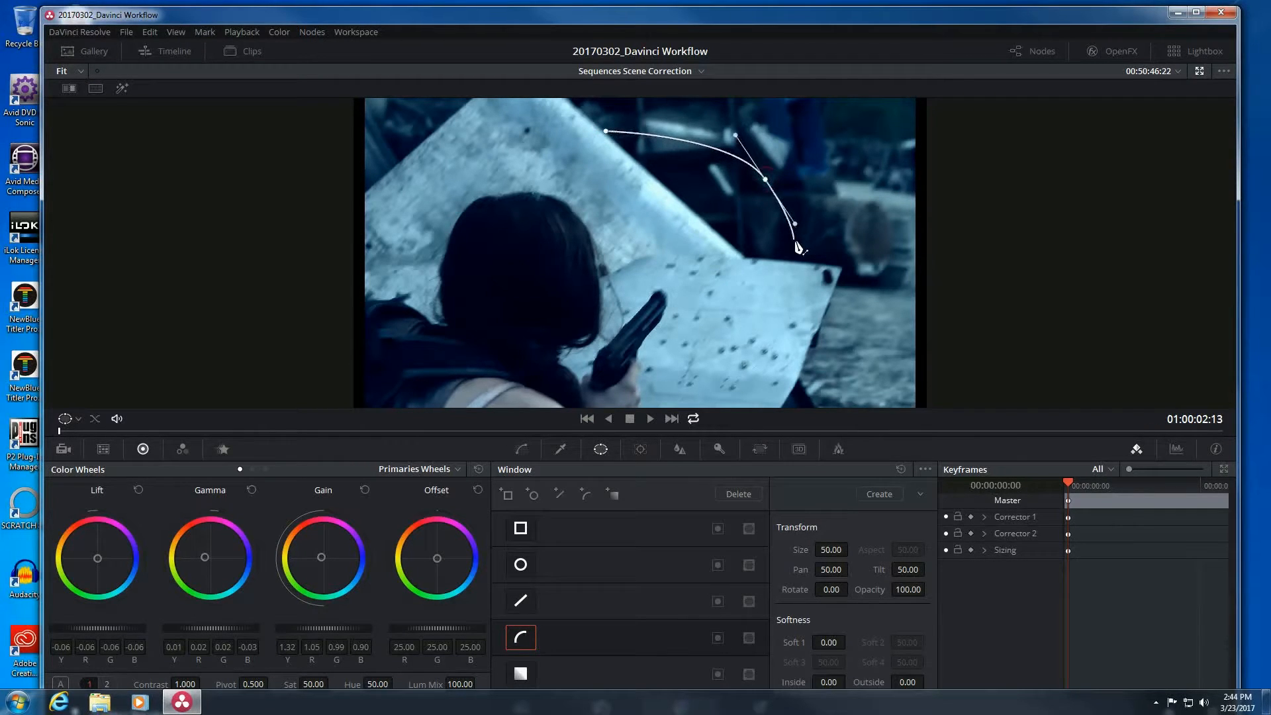
{"action": "left_click", "coordinate": [728, 306]}
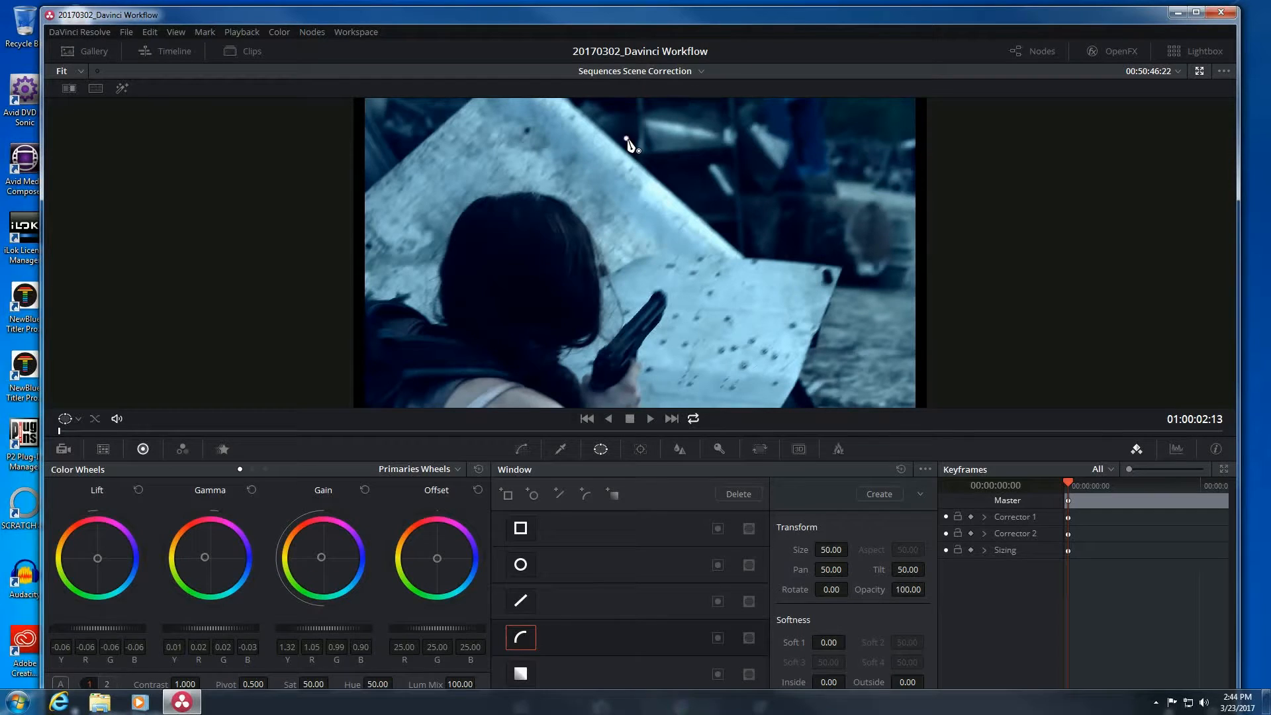
Start a new outline at the paper's top with curved points around the woman's head.
{"action": "left_click", "coordinate": [626, 139]}
{"action": "left_click_drag", "start_coordinate": [788, 246], "coordinate": [787, 342]}
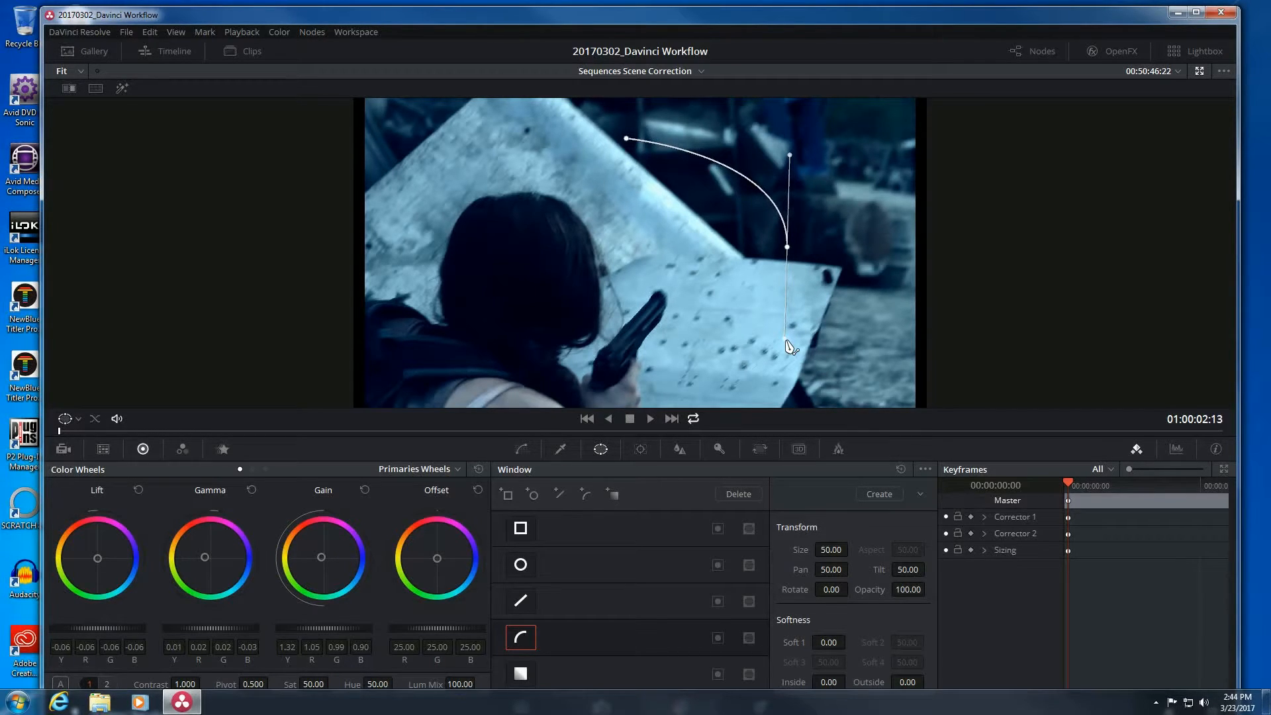
{"action": "mouse_move", "coordinate": [788, 343]}
{"action": "left_mouse_down"}
{"action": "mouse_move", "coordinate": [791, 327]}
{"action": "mouse_move", "coordinate": [783, 343]}
{"action": "left_mouse_up"}
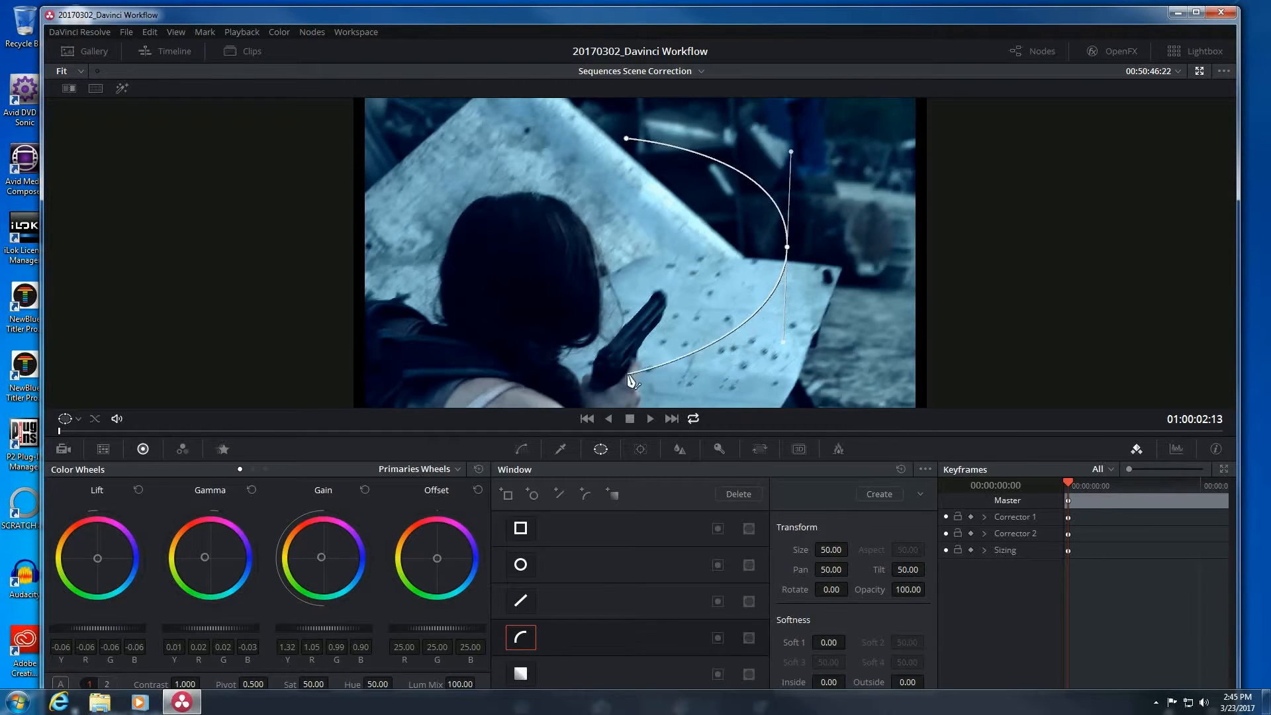
{"action": "left_click_drag", "start_coordinate": [616, 366], "coordinate": [526, 356]}
{"action": "left_click_drag", "start_coordinate": [474, 228], "coordinate": [484, 146]}
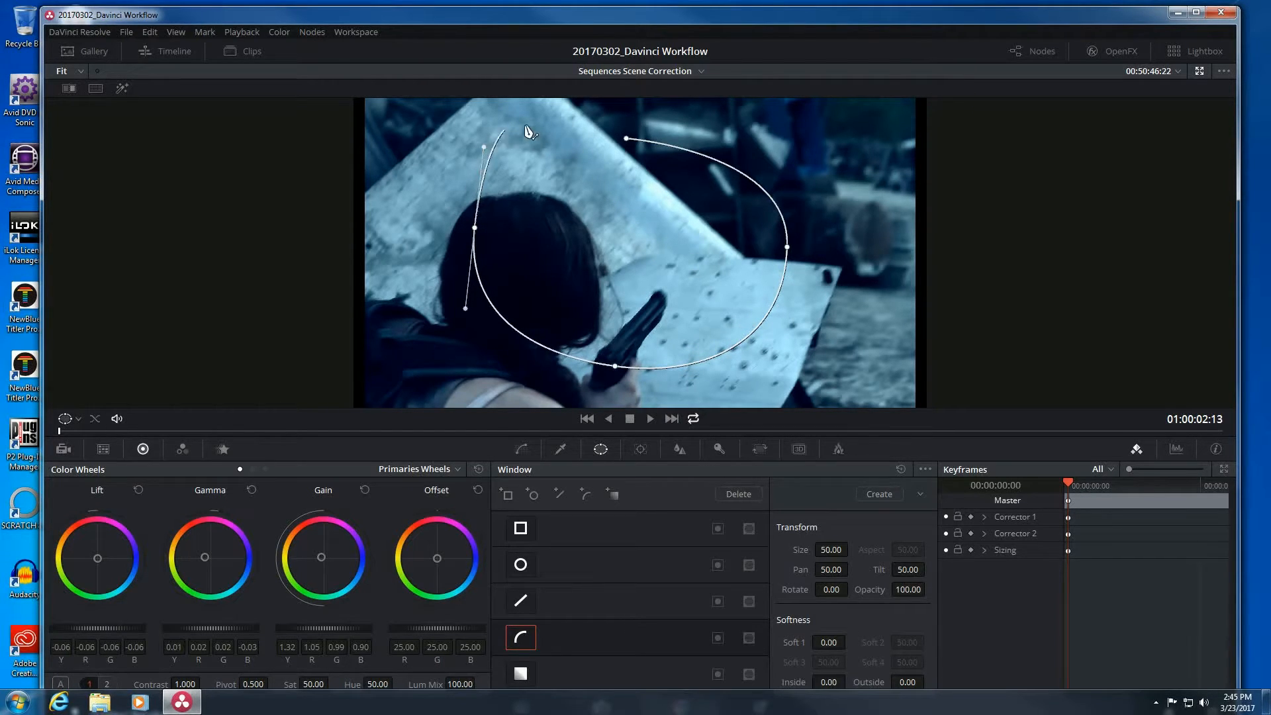
Close the outline into an oval and reshape its right and upper-right curve.
{"action": "left_click", "coordinate": [623, 140]}
{"action": "left_click", "coordinate": [627, 140]}
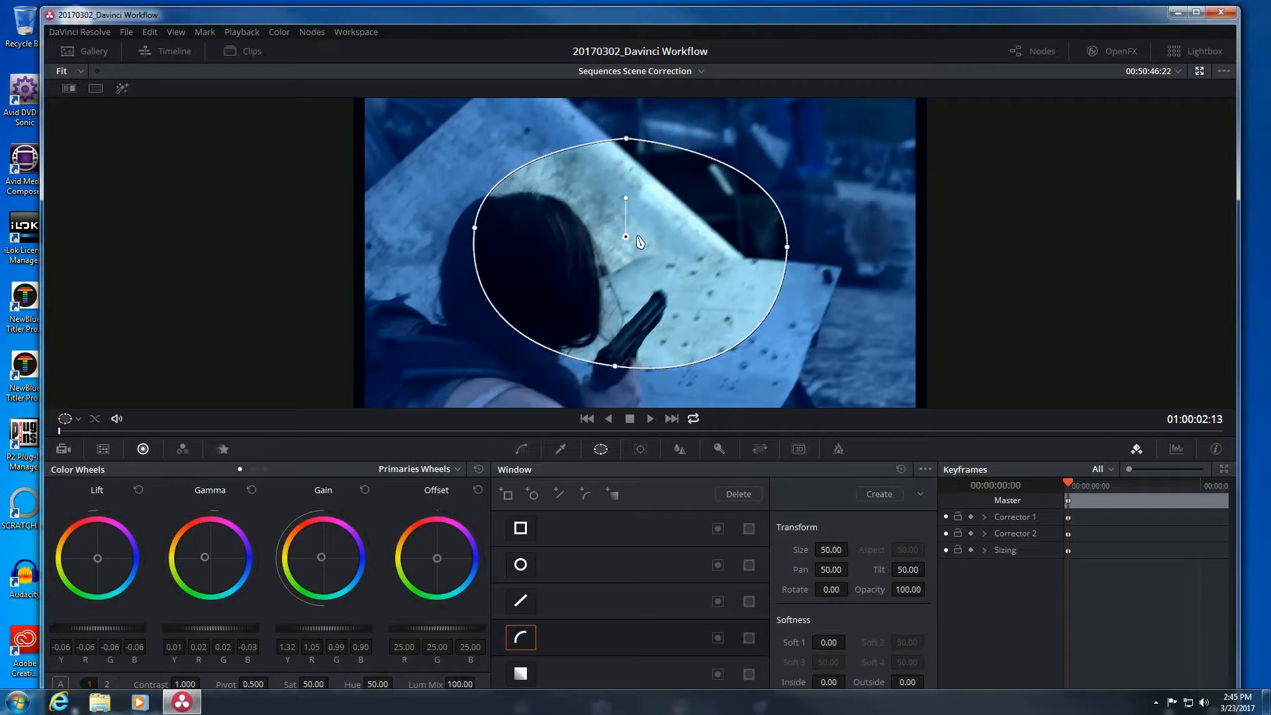
{"action": "left_click_drag", "start_coordinate": [788, 250], "coordinate": [795, 159]}
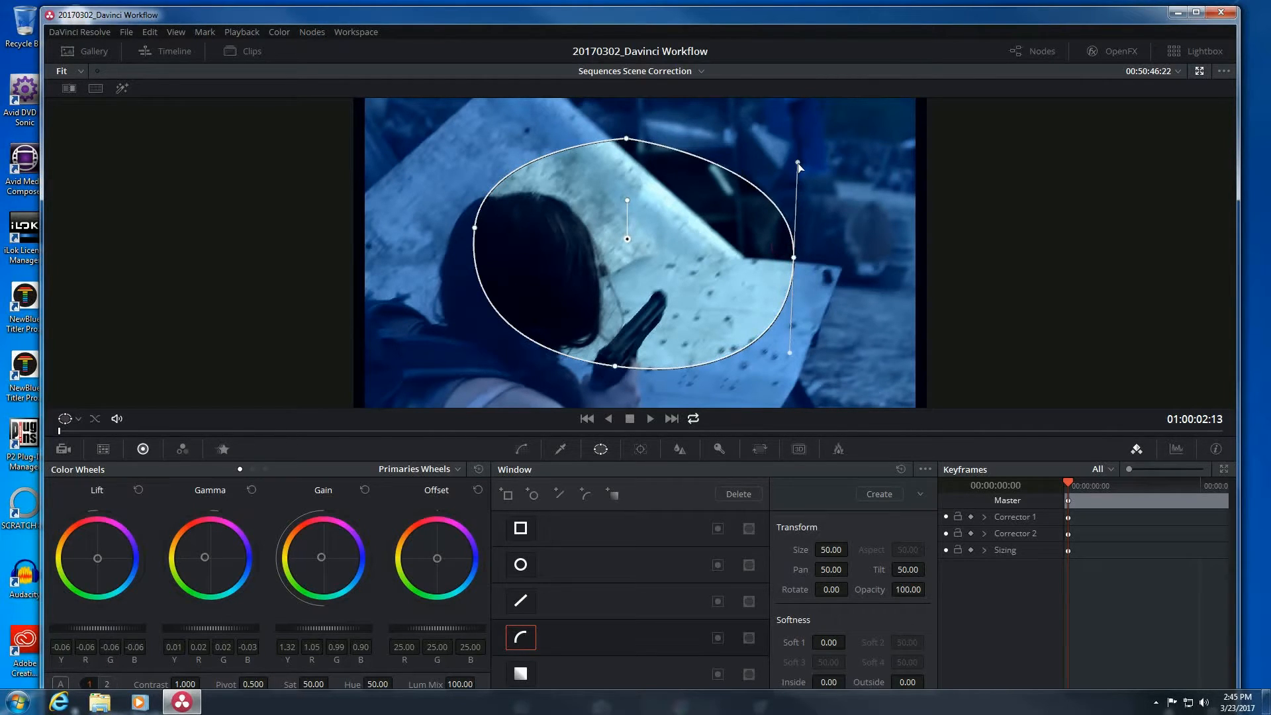
{"action": "mouse_move", "coordinate": [797, 164]}
{"action": "left_mouse_down"}
{"action": "mouse_move", "coordinate": [795, 257]}
{"action": "mouse_move", "coordinate": [800, 122]}
{"action": "mouse_move", "coordinate": [804, 147]}
{"action": "left_mouse_up"}
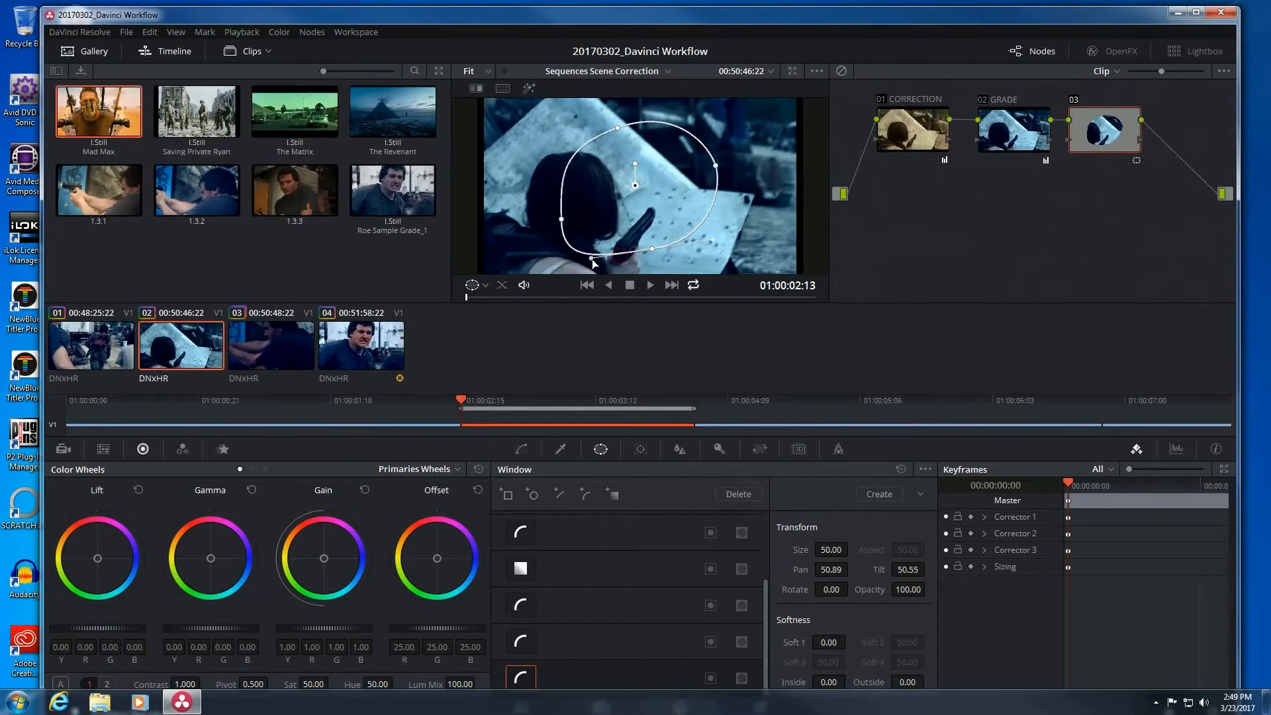
Drag the curve window's left and top points, undo the change, and switch the window off.
{"action": "left_click_drag", "start_coordinate": [576, 230], "coordinate": [570, 174]}
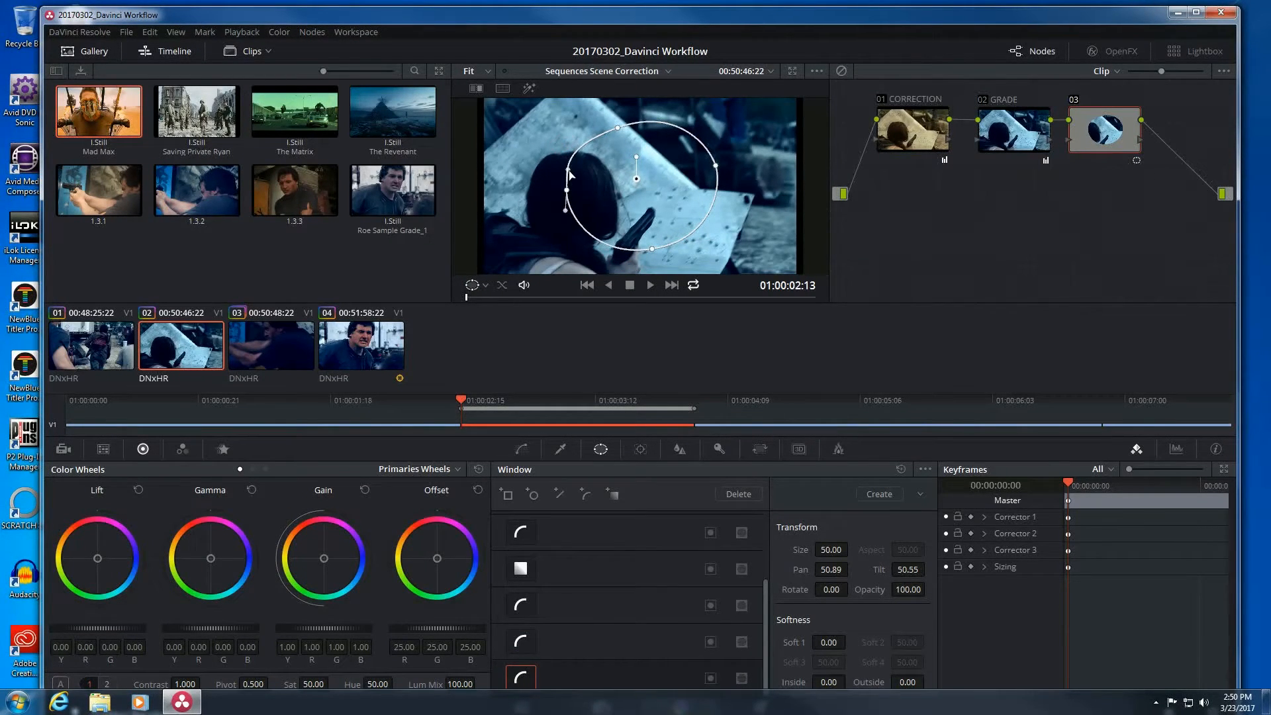
{"action": "left_click_drag", "start_coordinate": [618, 129], "coordinate": [619, 122]}
{"action": "key", "text": "ctrl+z"}
{"action": "key", "text": "ctrl+z"}
{"action": "key", "text": "ctrl+z"}
{"action": "key", "text": "ctrl+z"}
{"action": "key", "text": "ctrl+z"}
{"action": "key", "text": "ctrl+z"}
{"action": "key", "text": "ctrl+z"}
{"action": "key", "text": "ctrl+z"}
{"action": "key", "text": "ctrl+z"}
{"action": "key", "text": "ctrl+z"}
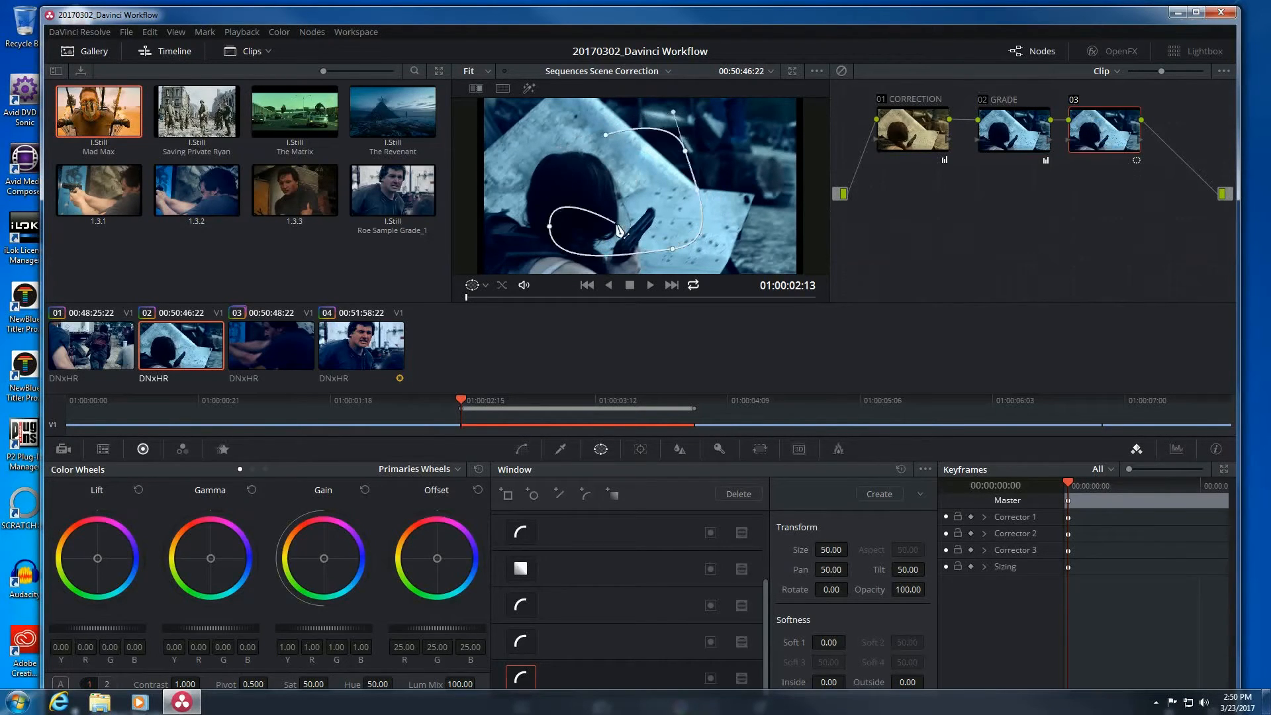
{"action": "key", "text": "ctrl+z"}
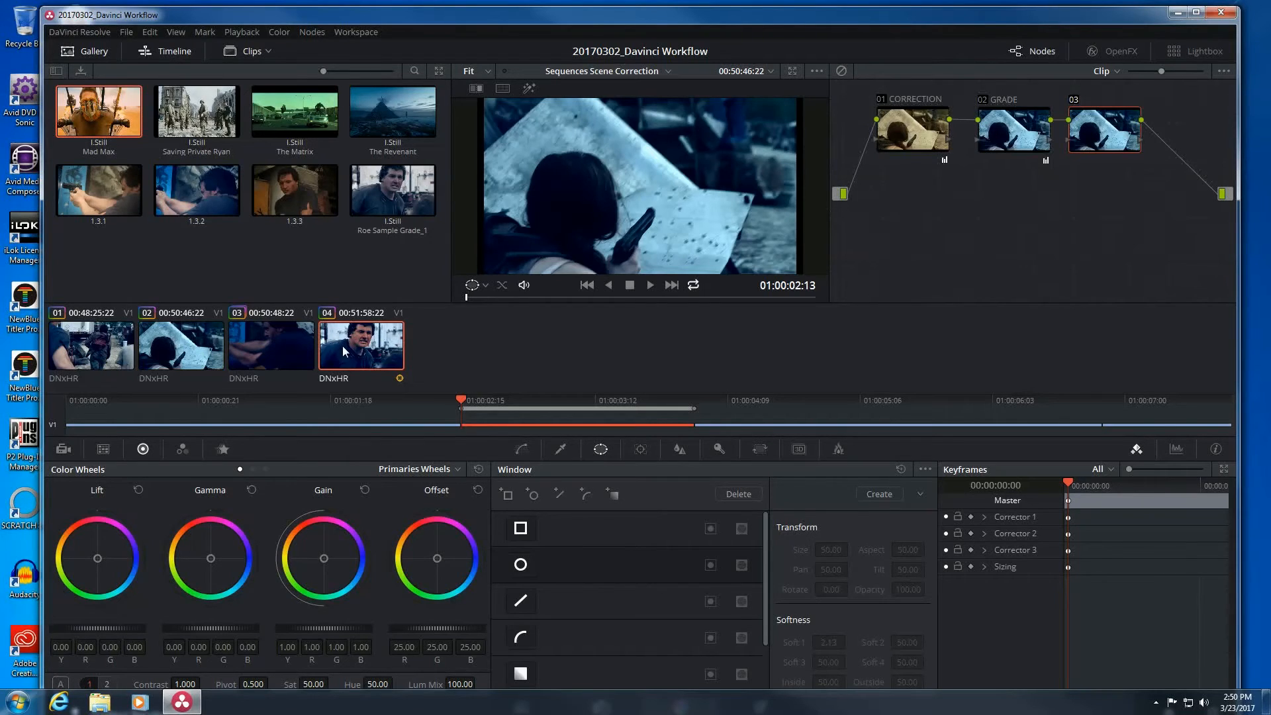
Select clip 04 and switch off the SECONDARY node's circular face window.
{"action": "left_click", "coordinate": [343, 347]}
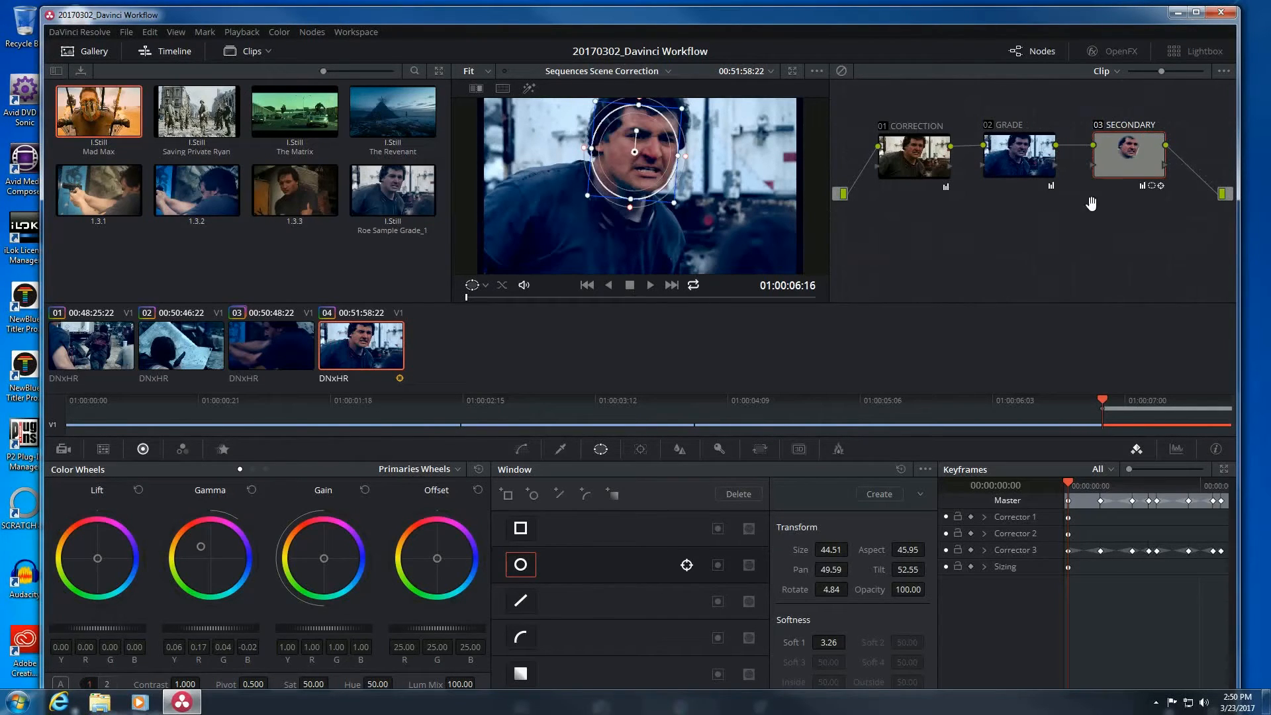
{"action": "mouse_move", "coordinate": [1135, 164]}
{"action": "left_mouse_down"}
{"action": "mouse_move", "coordinate": [1121, 173]}
{"action": "mouse_move", "coordinate": [1142, 157]}
{"action": "left_mouse_up"}
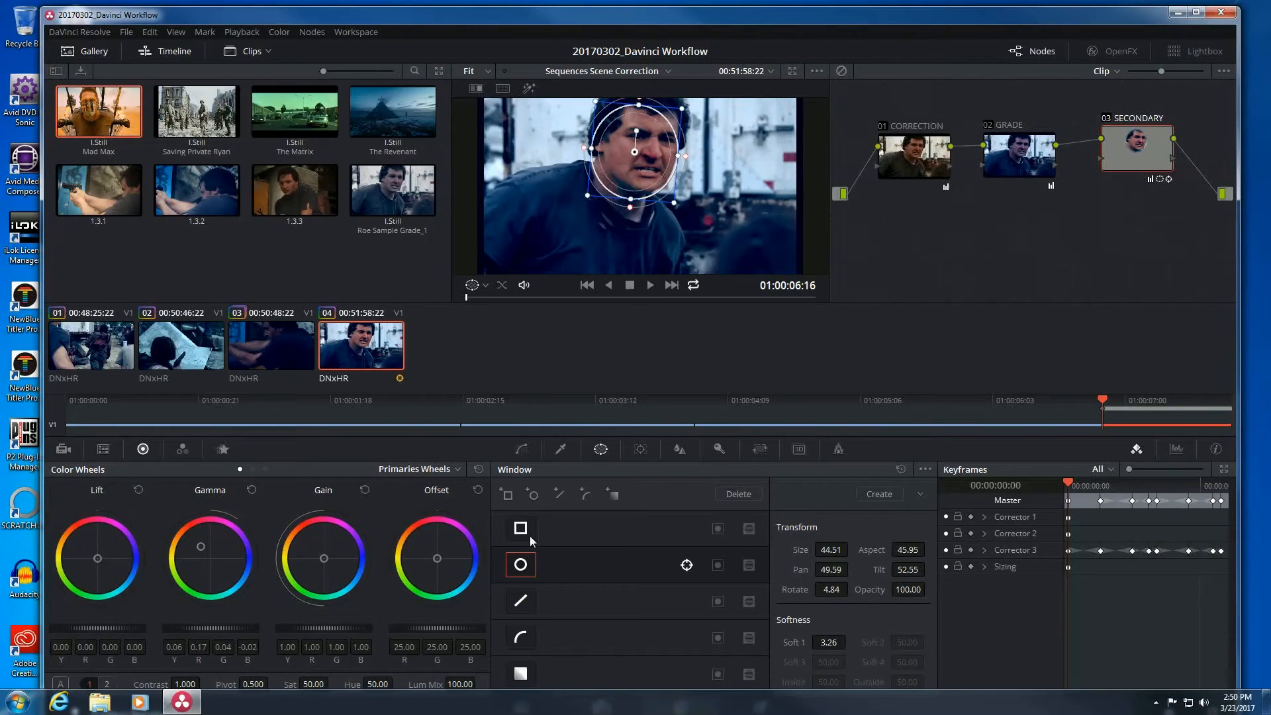
{"action": "left_click", "coordinate": [521, 567]}
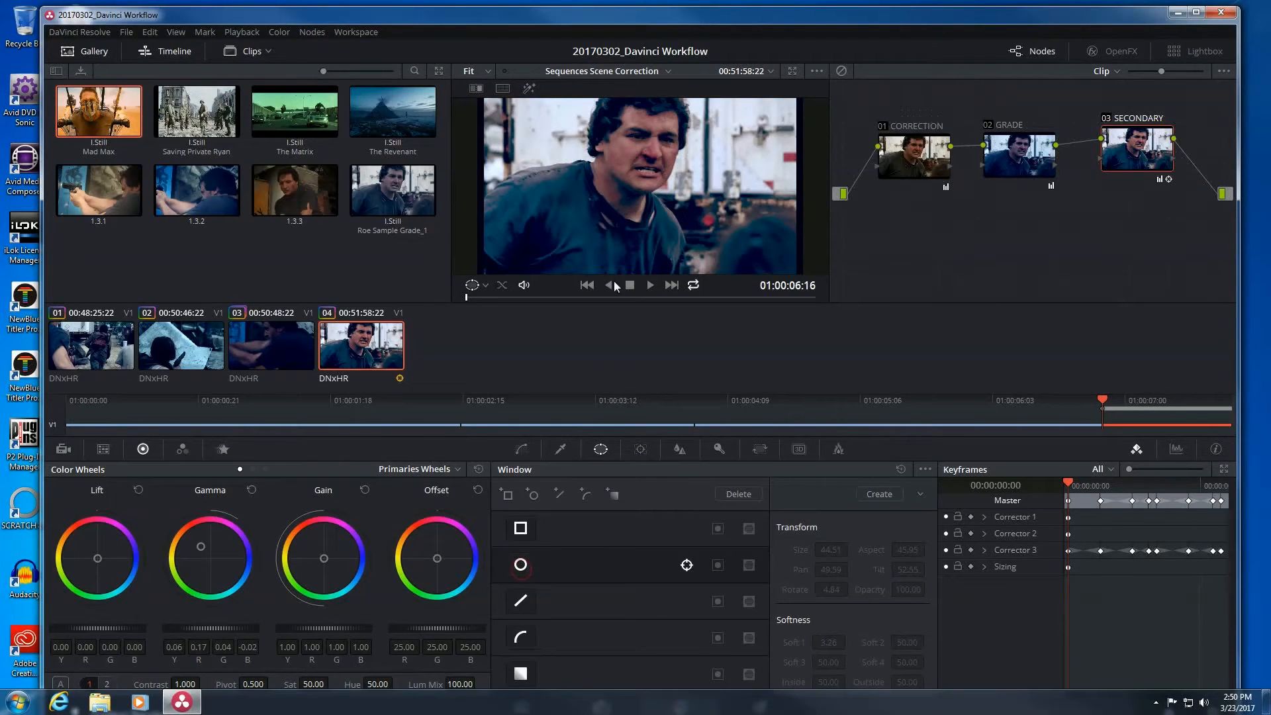
{"action": "scroll", "coordinate": [630, 204], "scroll_direction": "up", "scroll_amount": 5}
{"action": "left_click_drag", "start_coordinate": [641, 163], "coordinate": [643, 203]}
Reset the SECONDARY node's gamma to 0.00 and add a curve window.
{"action": "left_click_drag", "start_coordinate": [1119, 164], "coordinate": [1121, 168]}
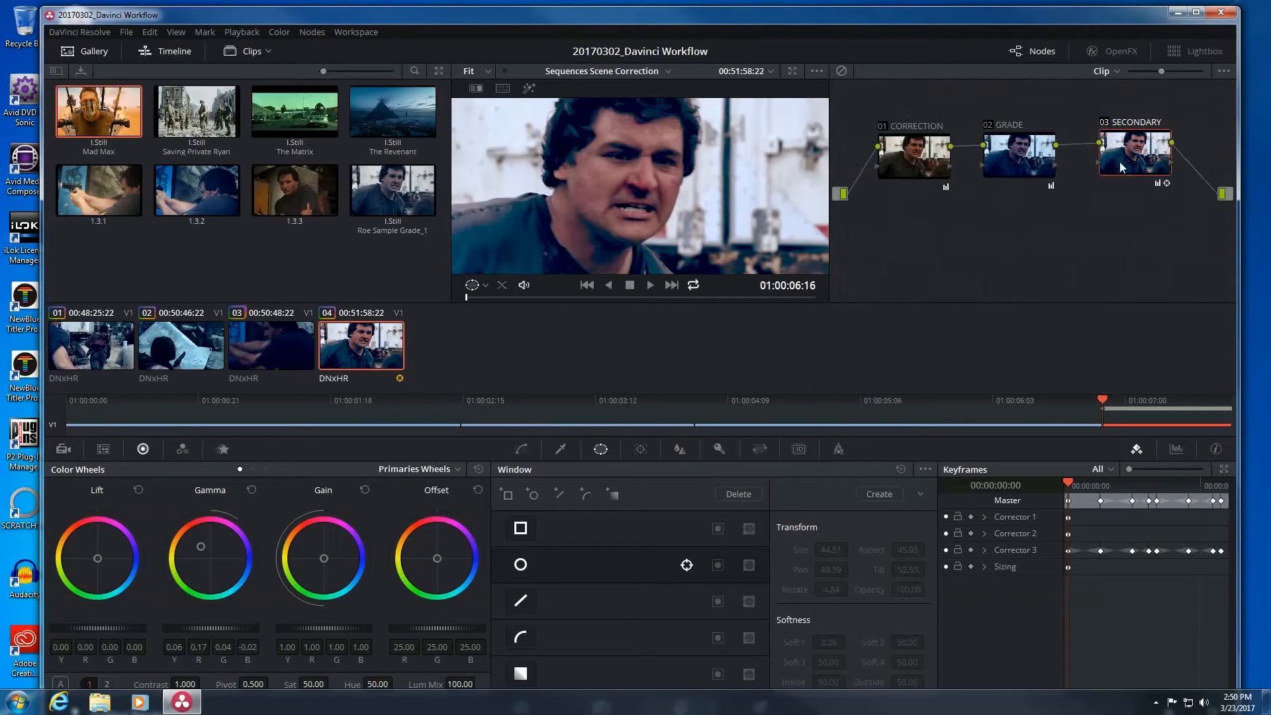
{"action": "left_click", "coordinate": [480, 470]}
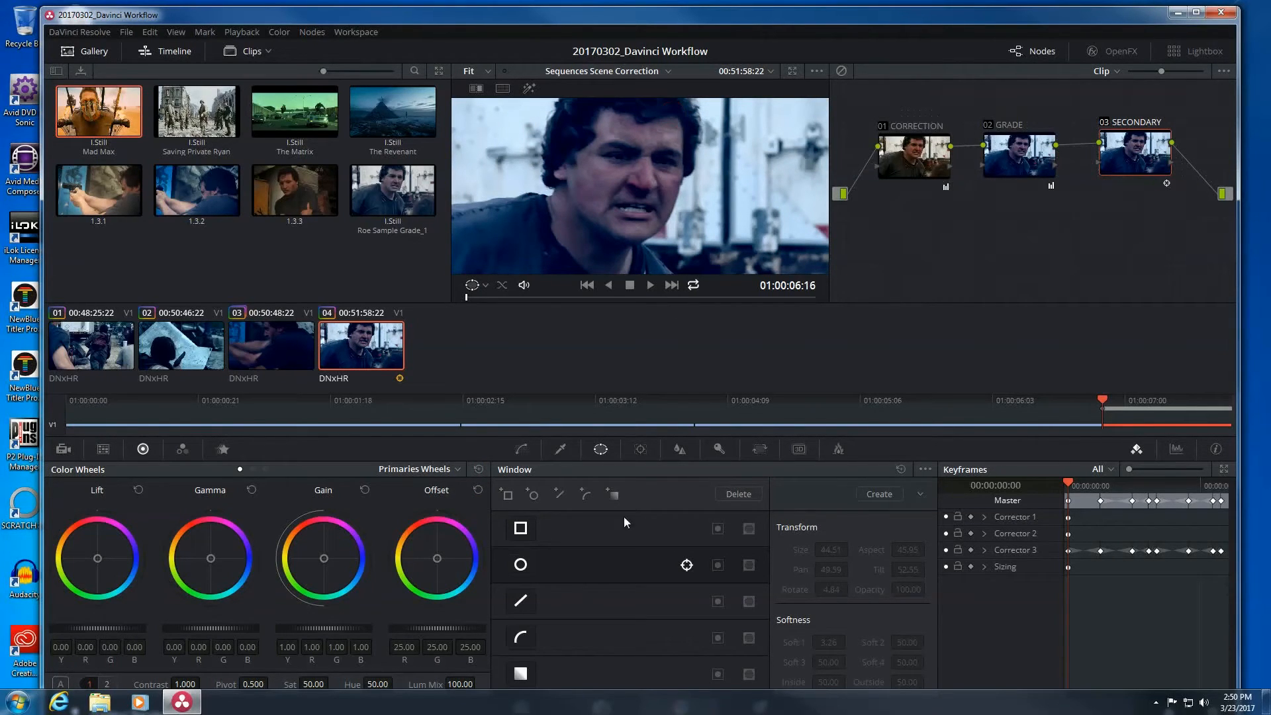
{"action": "left_click", "coordinate": [585, 498]}
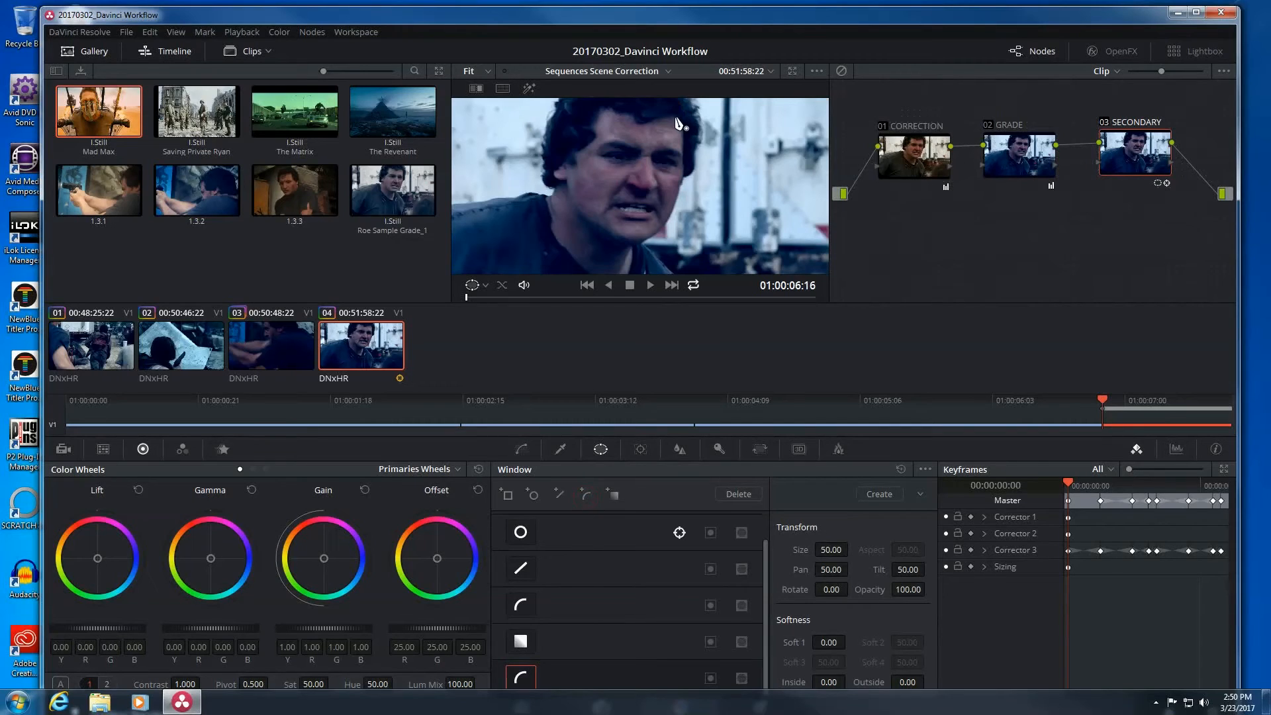
Place curve points along the man's jaw, chin, cheek, temple and forehead, closing the outline.
{"action": "left_click_drag", "start_coordinate": [685, 153], "coordinate": [685, 172]}
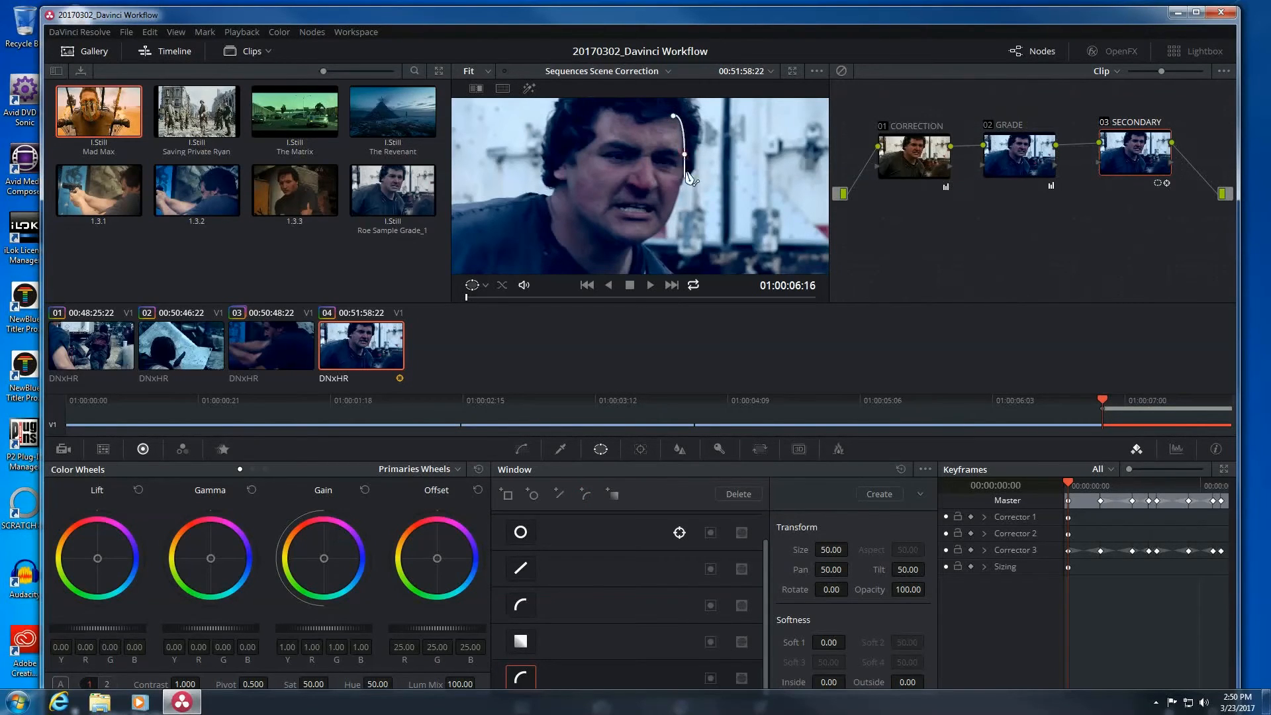
{"action": "left_click", "coordinate": [653, 236]}
{"action": "left_click", "coordinate": [625, 242]}
{"action": "left_click", "coordinate": [568, 192]}
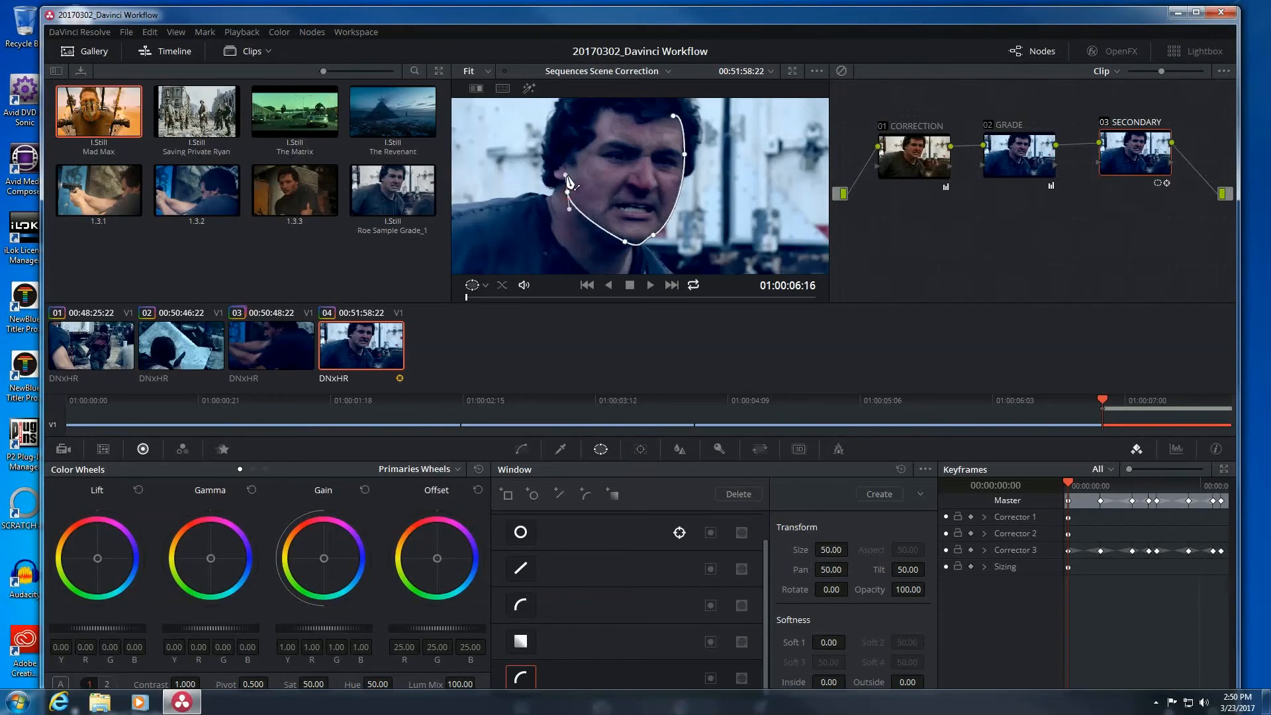
{"action": "left_click", "coordinate": [575, 153]}
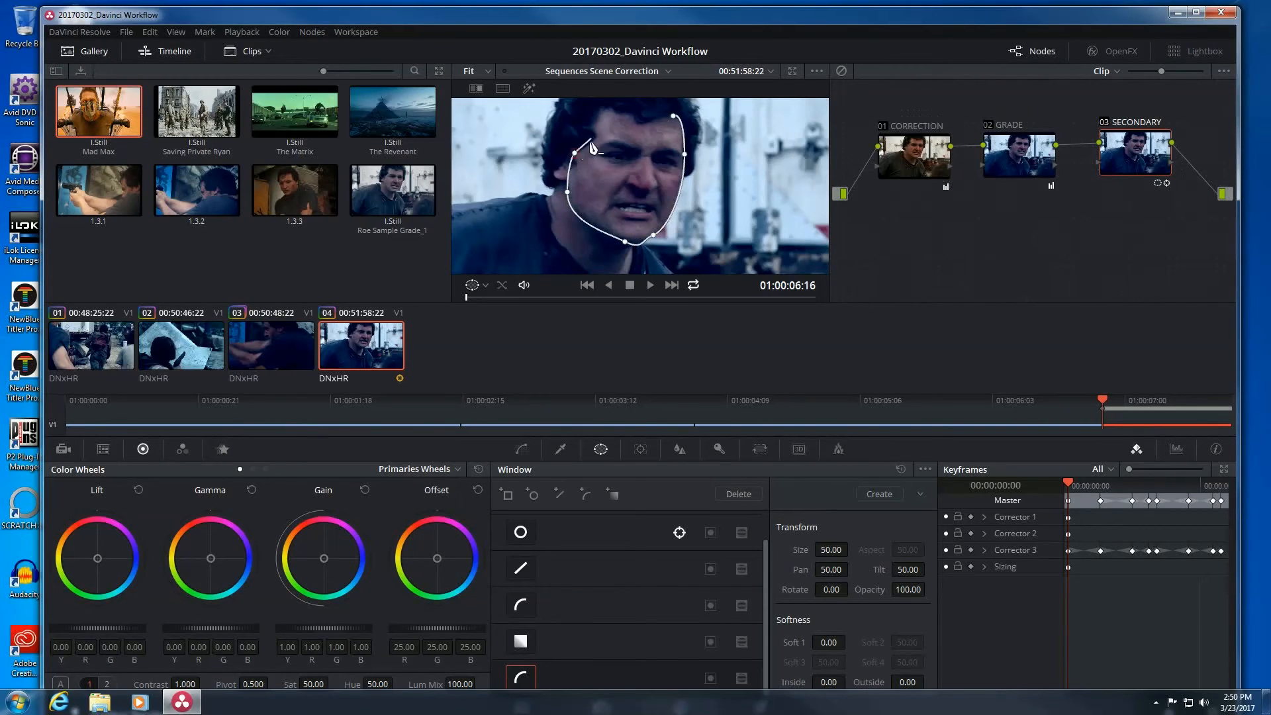
{"action": "left_click", "coordinate": [598, 135]}
{"action": "left_click", "coordinate": [605, 108]}
{"action": "left_click", "coordinate": [635, 119]}
{"action": "left_click", "coordinate": [641, 127]}
Reshape the outline's jaw curve and nudge the temple point outward.
{"action": "left_click", "coordinate": [673, 116]}
{"action": "mouse_move", "coordinate": [654, 235]}
{"action": "left_mouse_down"}
{"action": "mouse_move", "coordinate": [670, 210]}
{"action": "mouse_move", "coordinate": [669, 226]}
{"action": "left_mouse_up"}
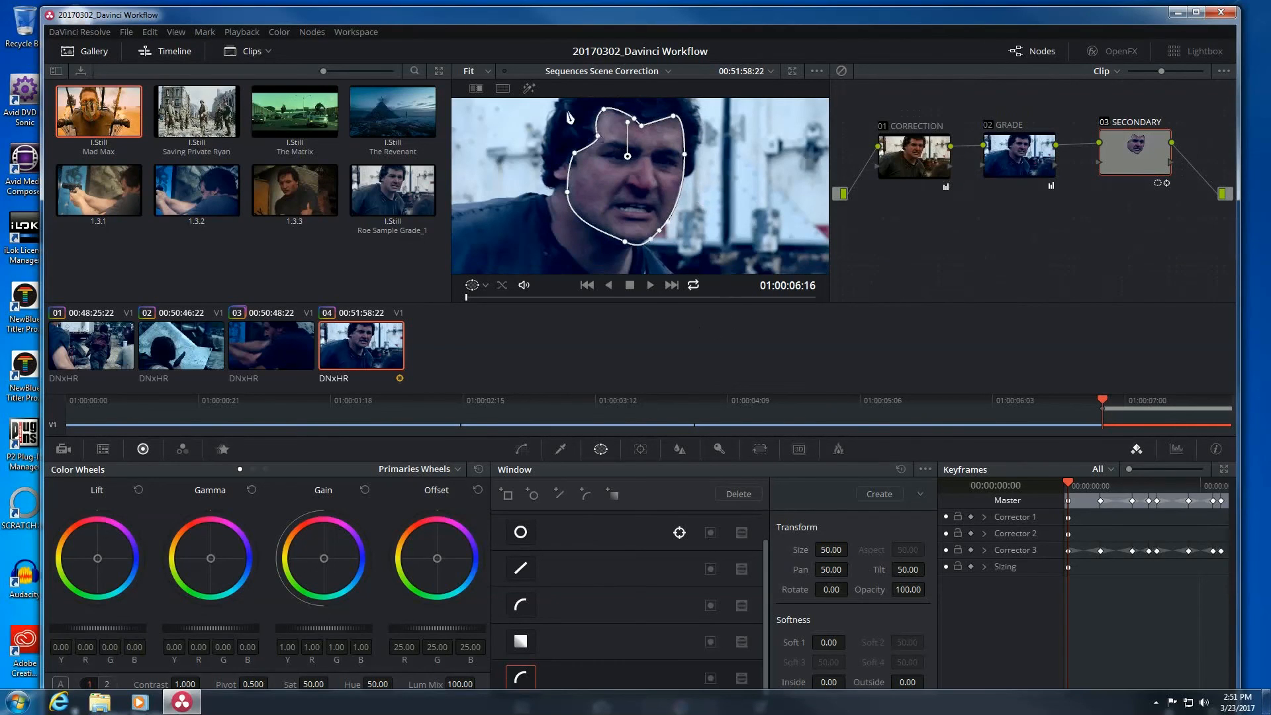
{"action": "left_click_drag", "start_coordinate": [575, 154], "coordinate": [570, 156]}
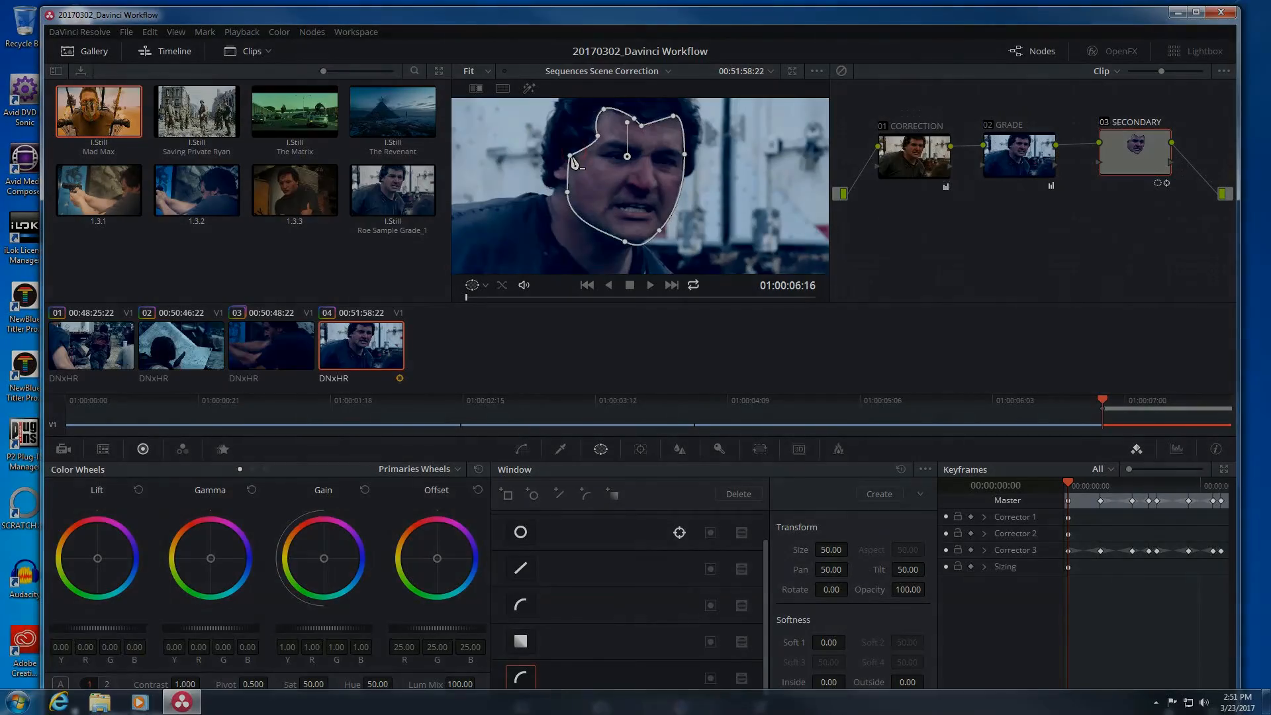